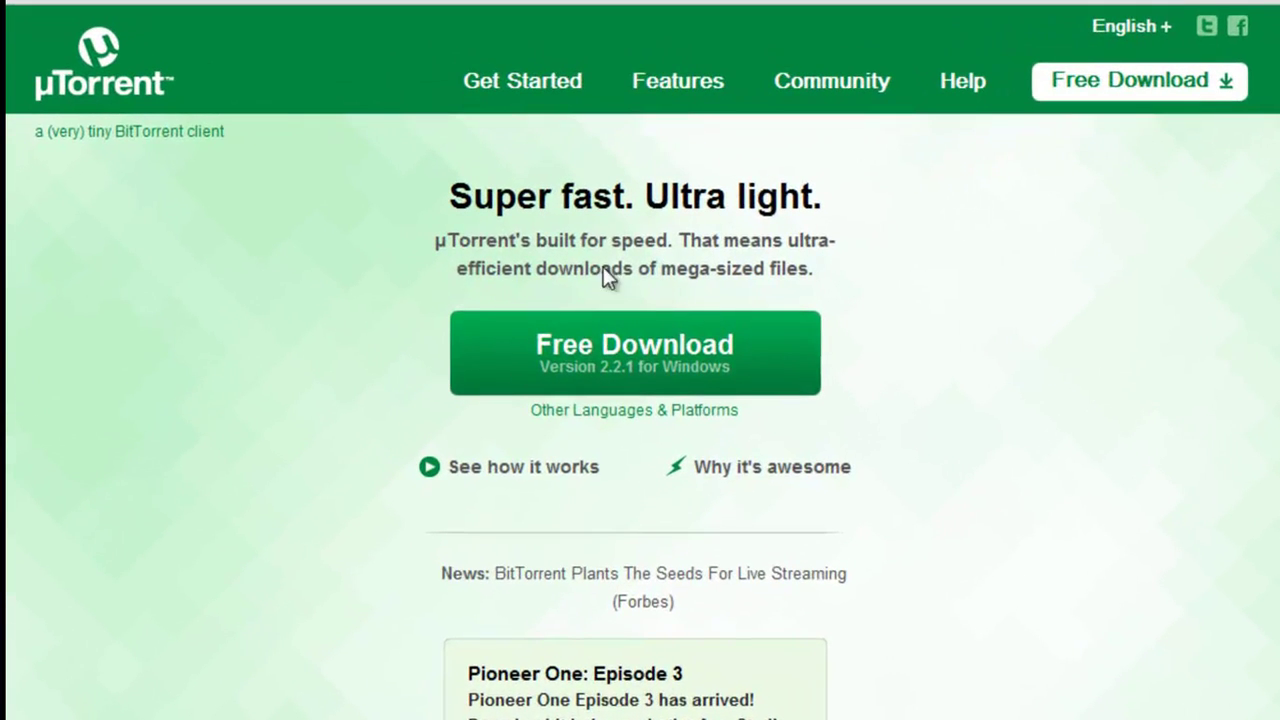
Step: Download and run the µTorrent installer, keeping the default location and recommended configuration
left_click(645, 355)
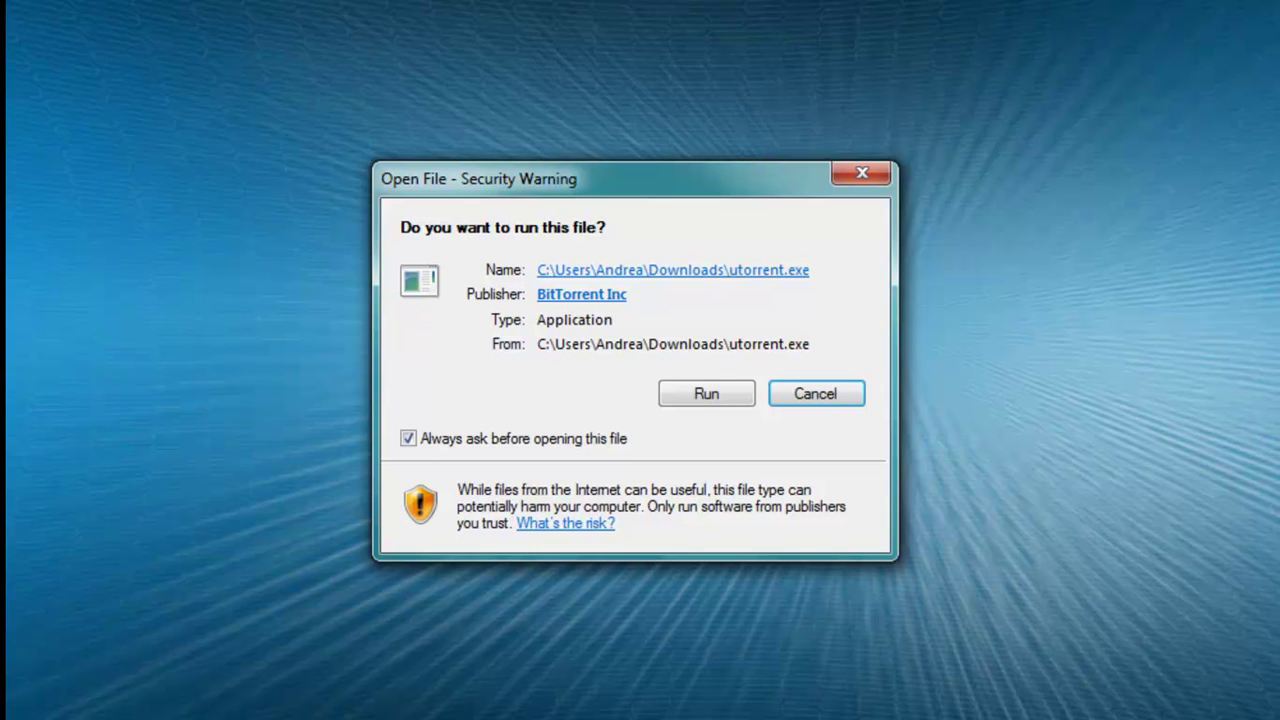
left_click(717, 398)
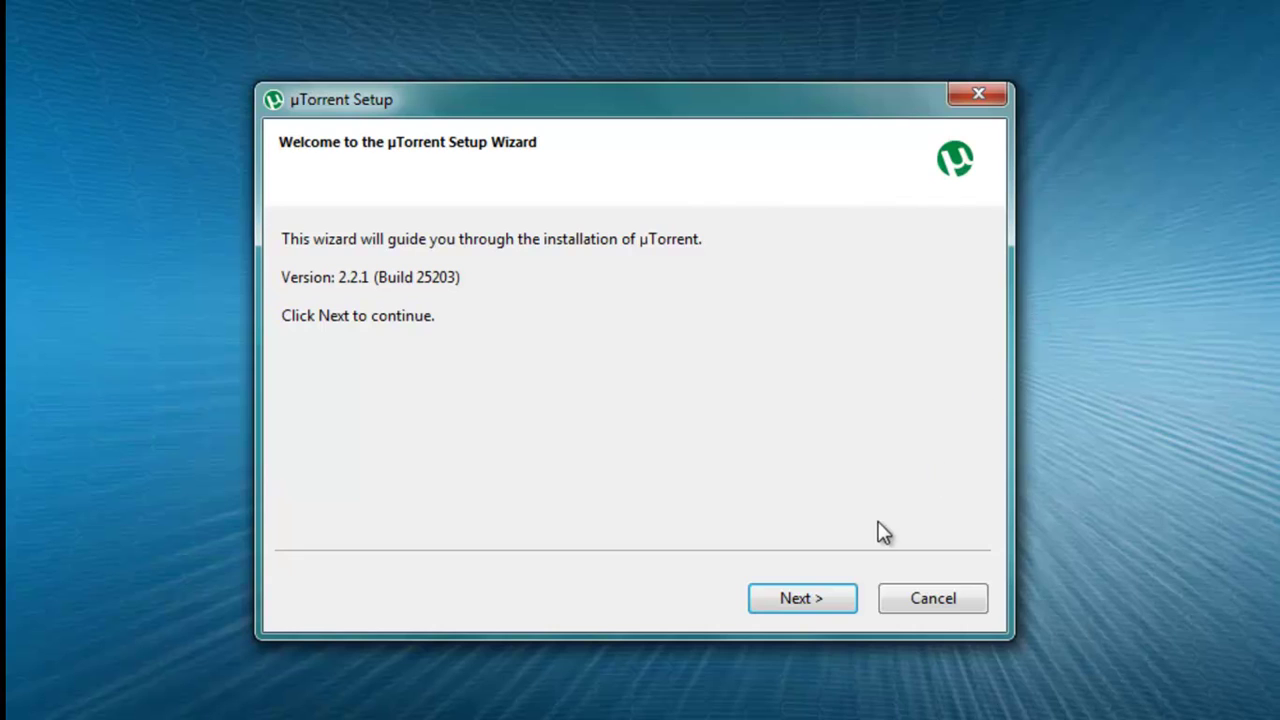
left_click(815, 596)
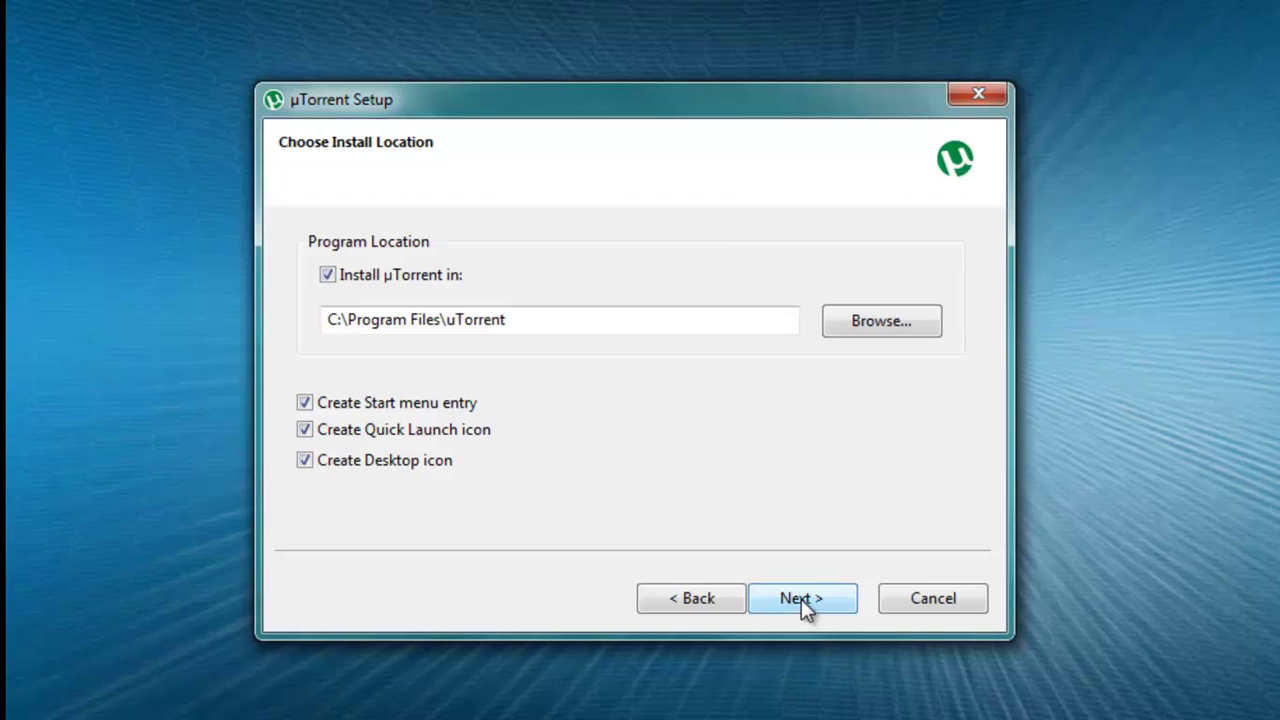
left_click(801, 599)
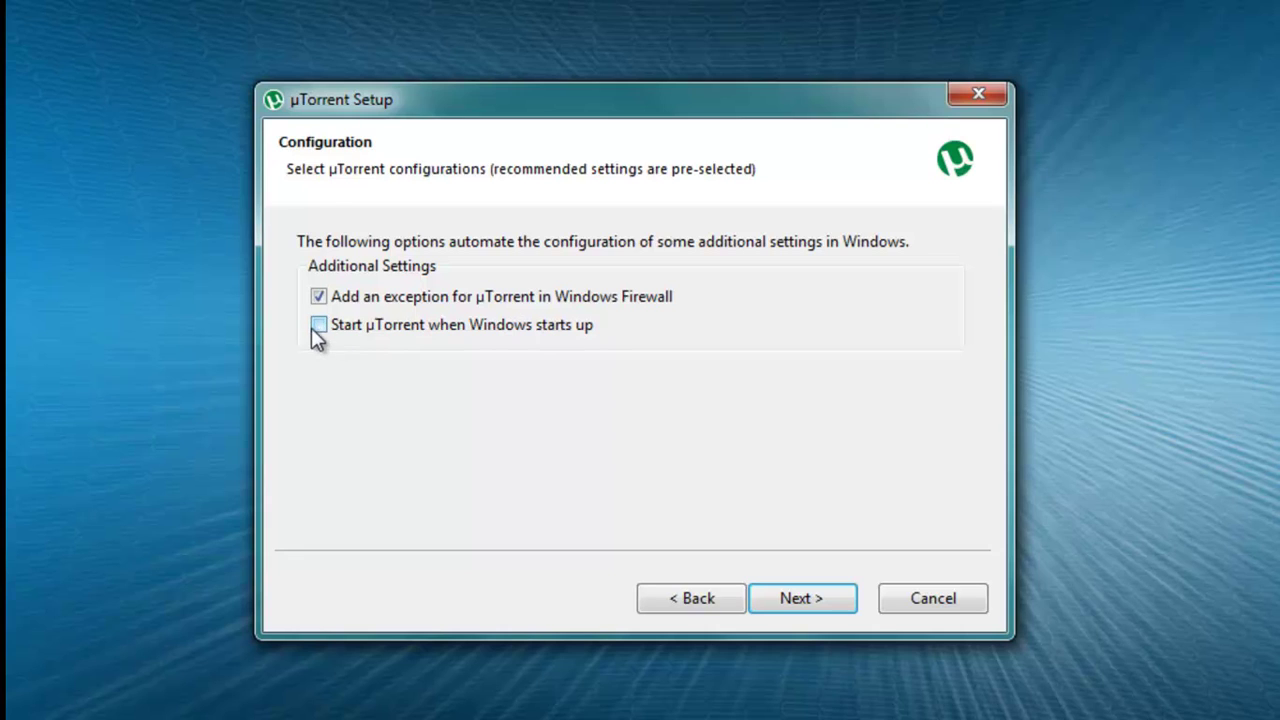
left_click(790, 598)
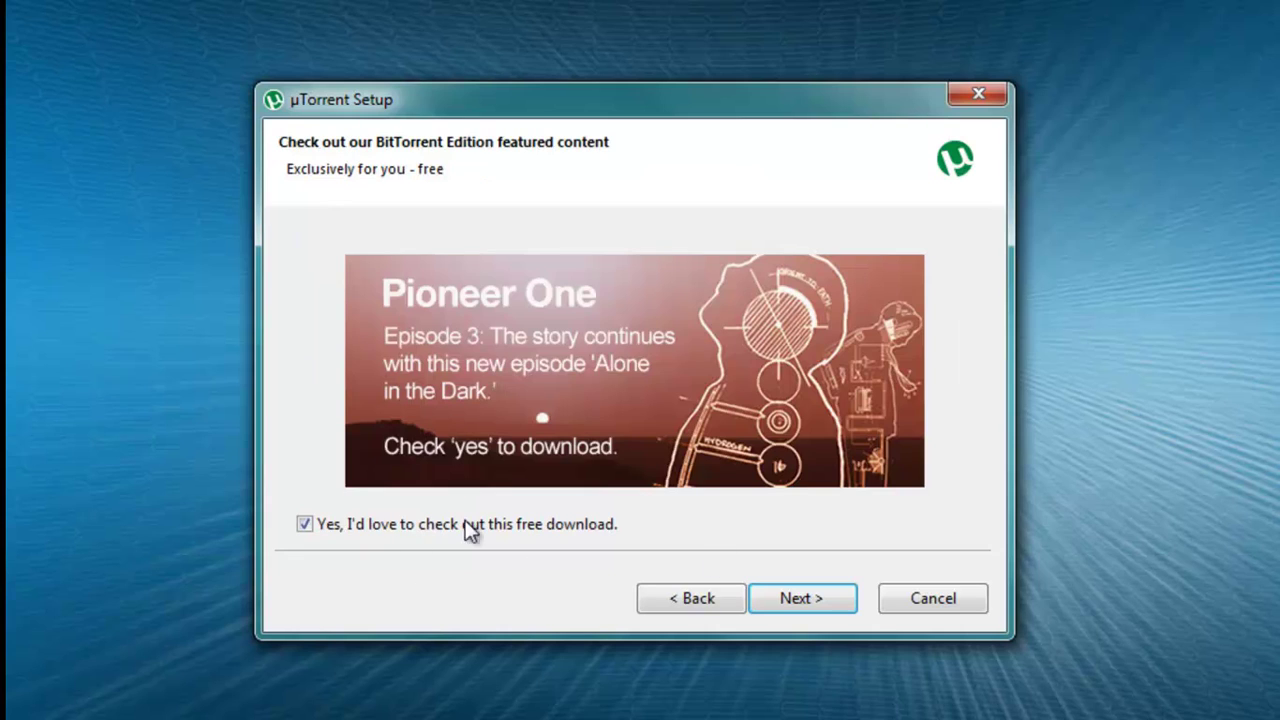
Step: Decline the free Pioneer One download and the Bing homepage change
left_click(306, 525)
left_click(801, 598)
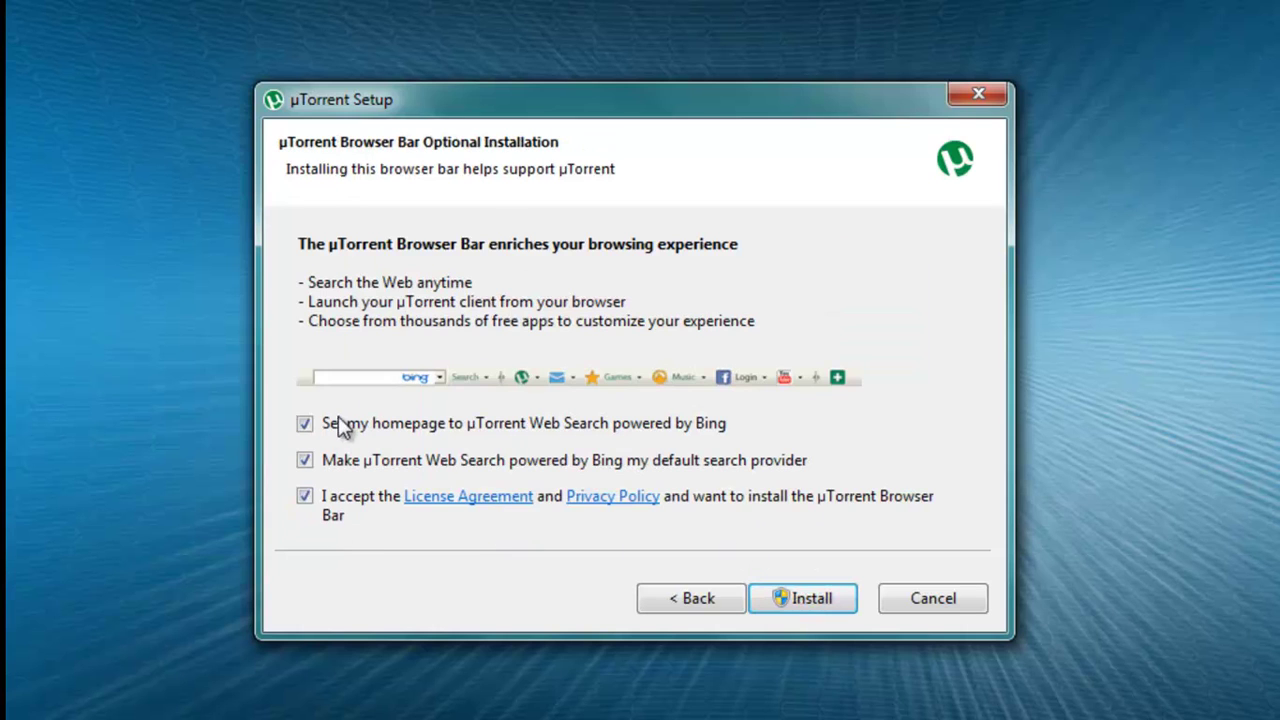
left_click(305, 424)
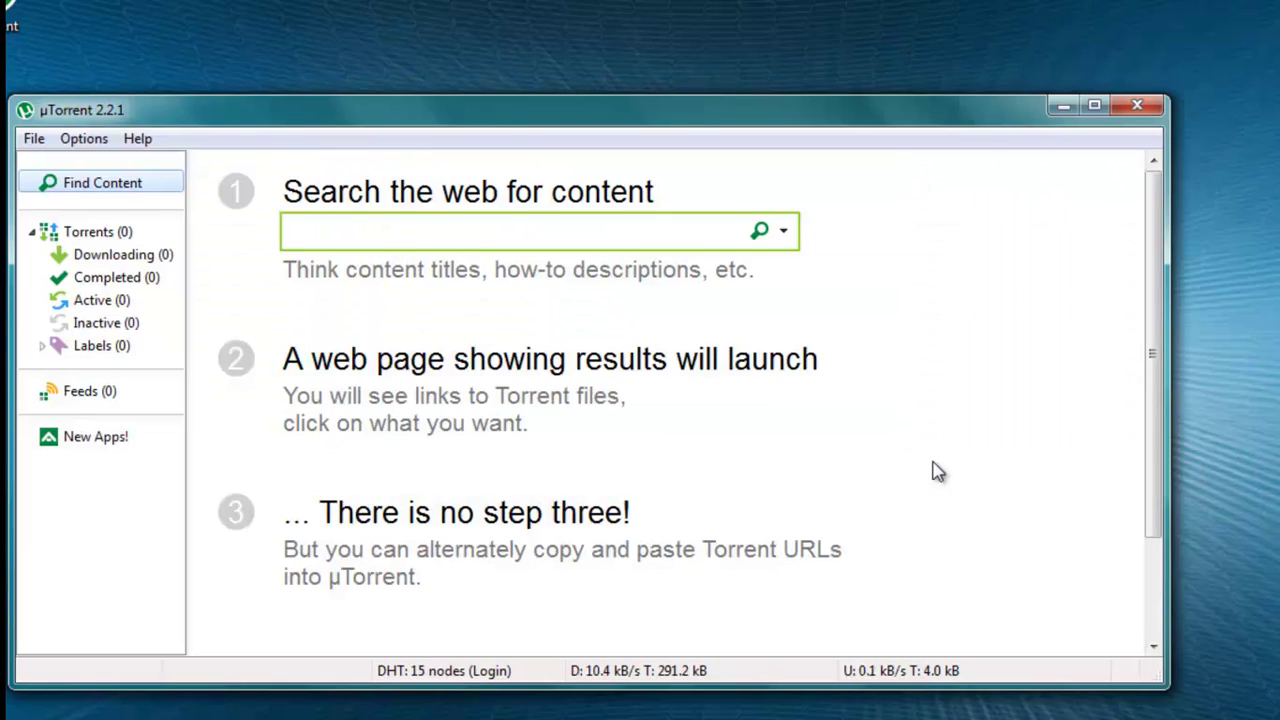
Step: Open Preferences from µTorrent's Options menu
left_click(90, 142)
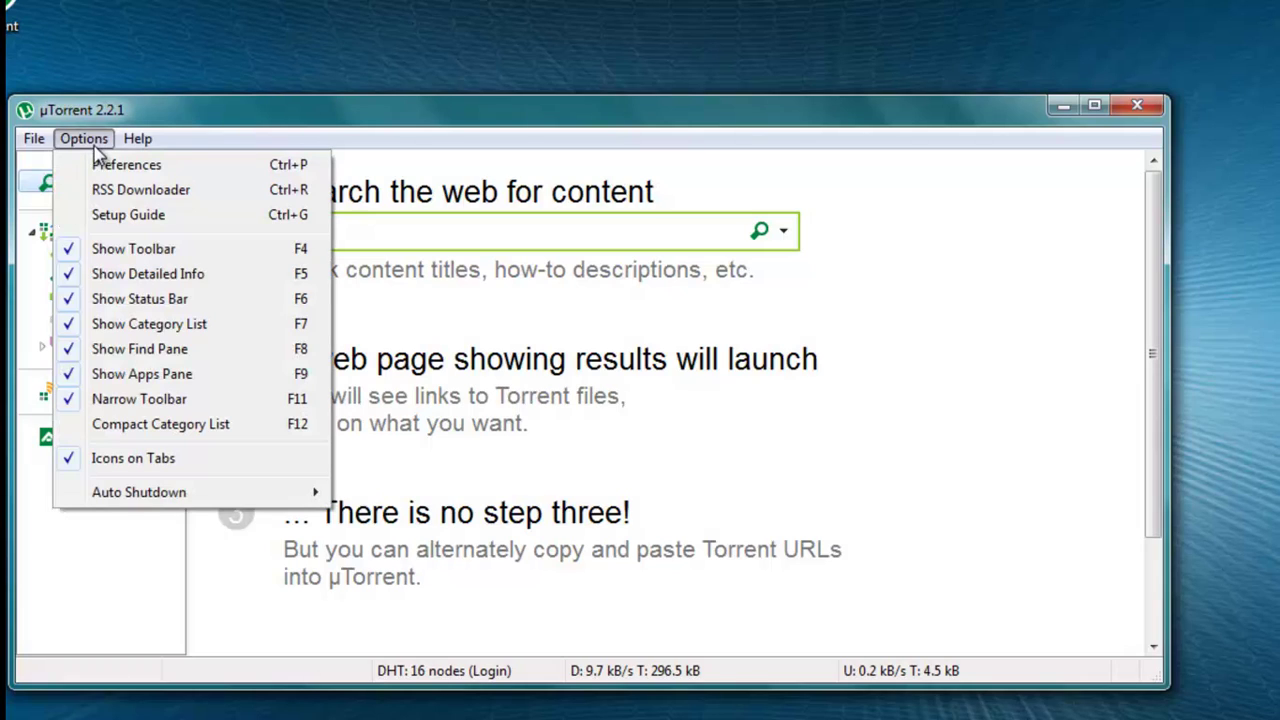
left_click(116, 168)
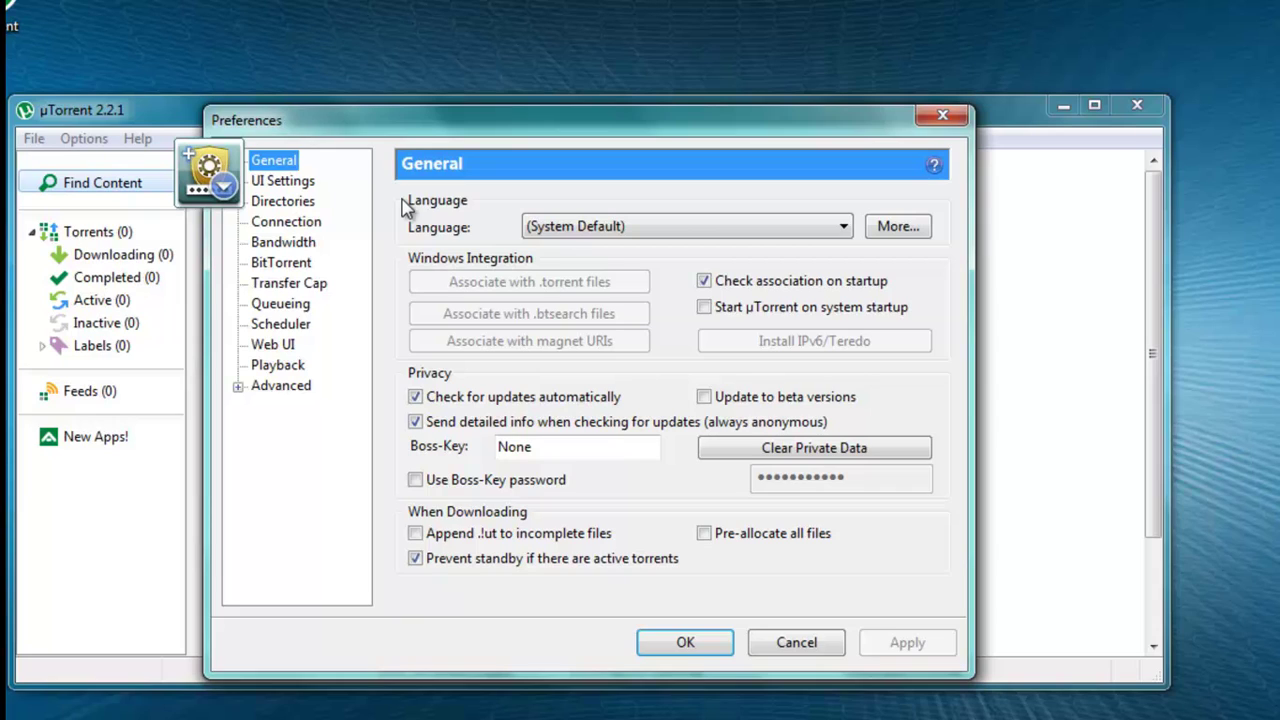
Step: In Directories, enable 'Put new downloads in' and choose the Downloads folder
left_click(300, 204)
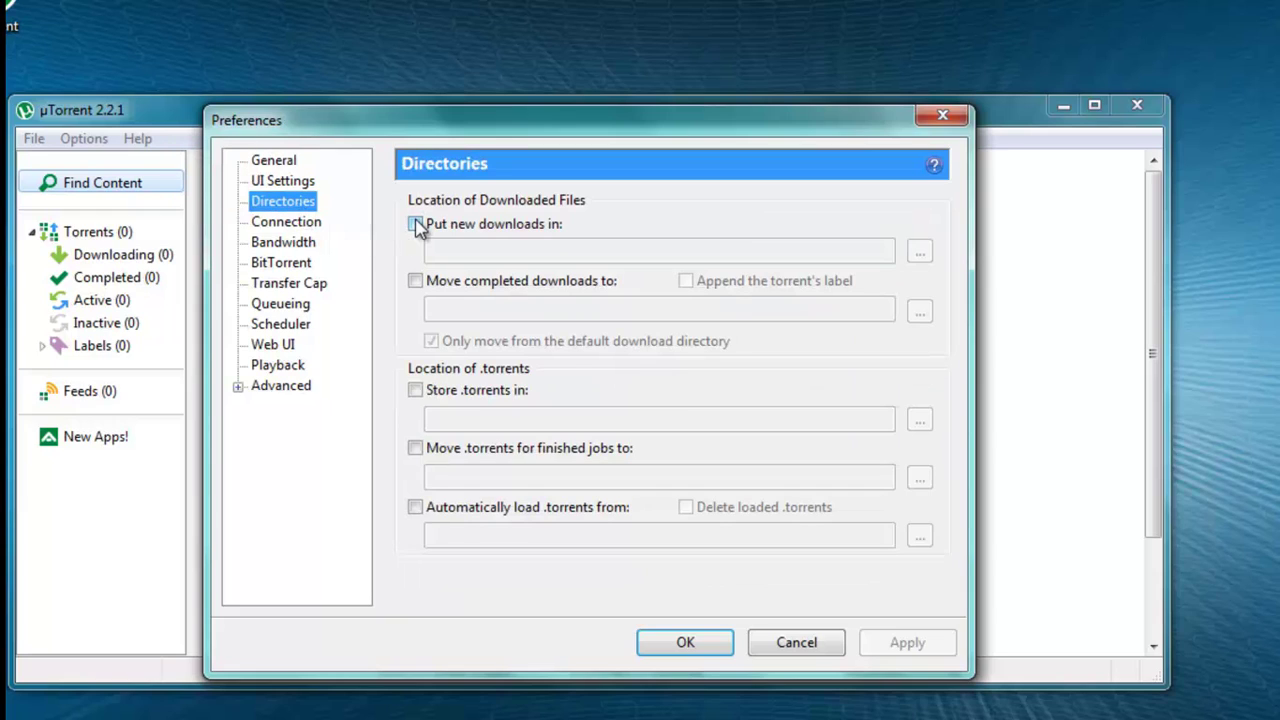
left_click(415, 225)
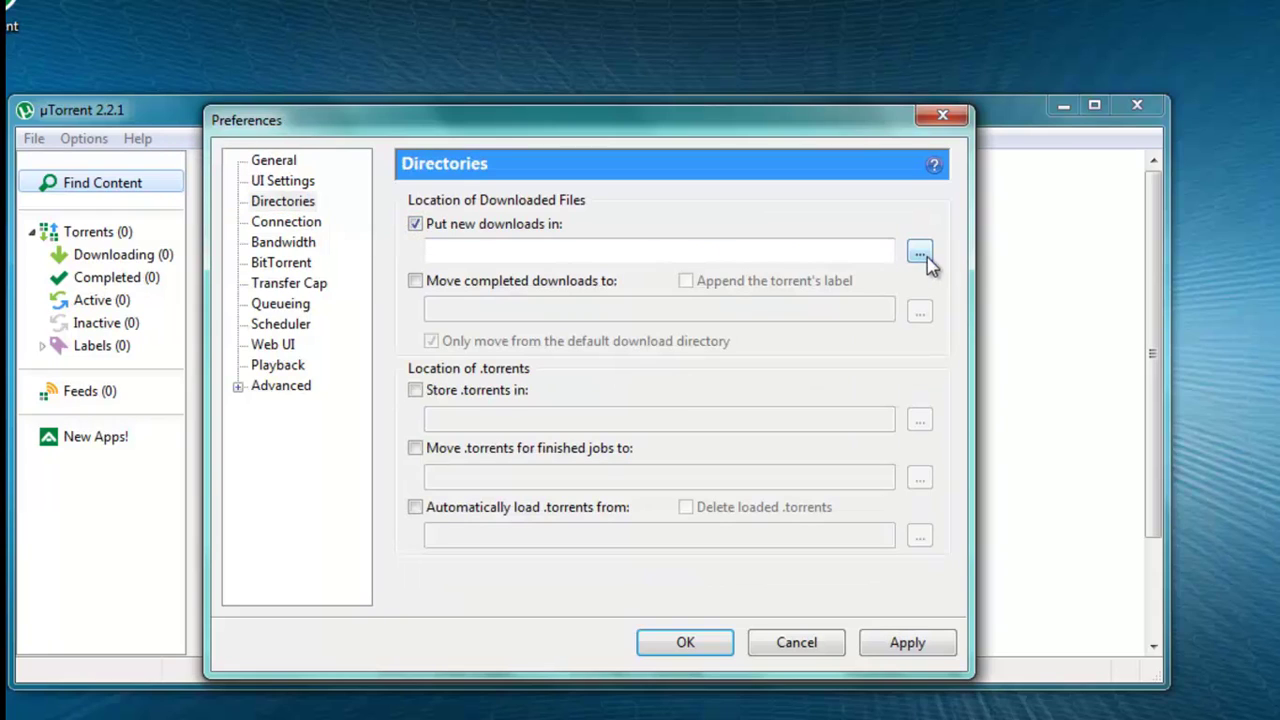
left_click(920, 251)
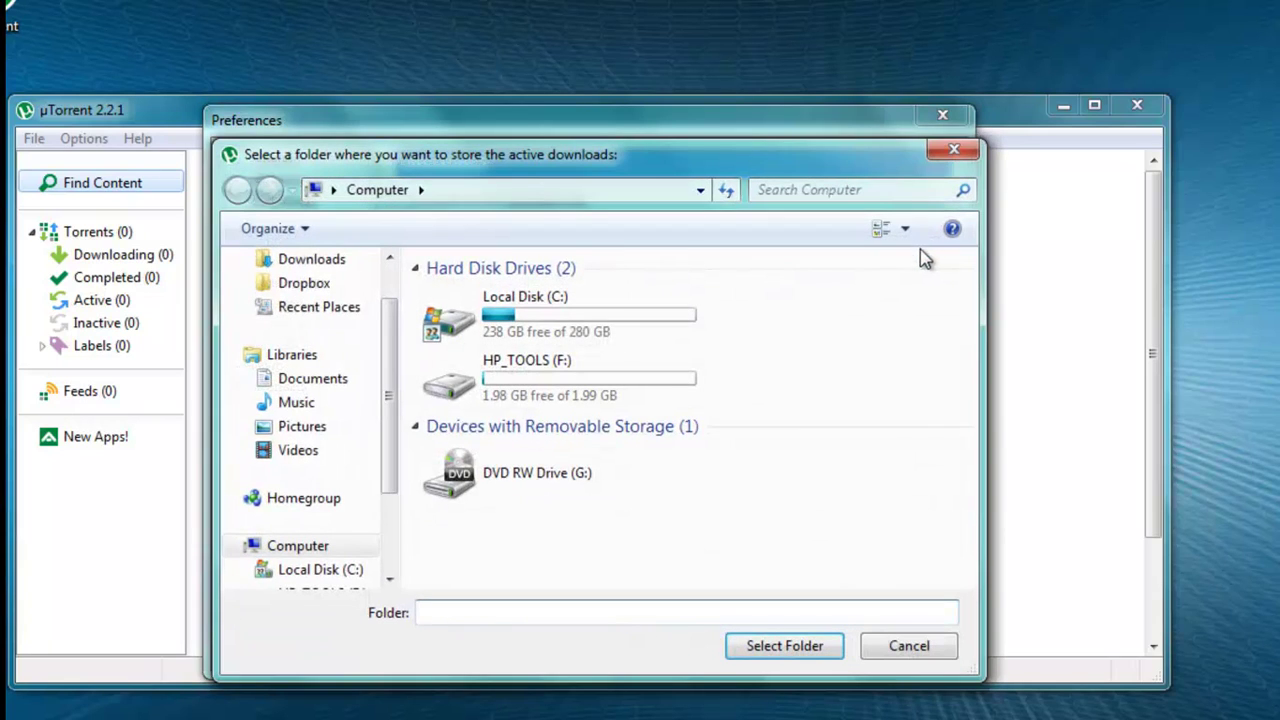
left_click(333, 262)
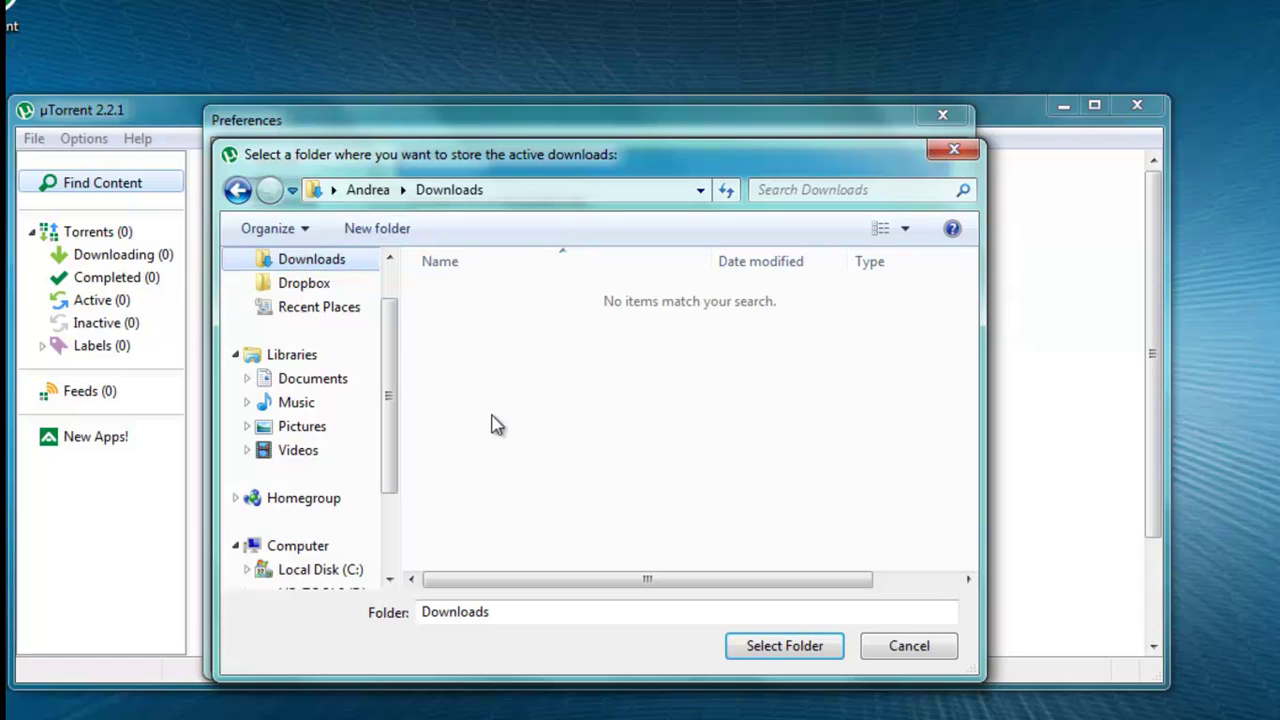
left_click(784, 645)
Step: Review the Connection, Bandwidth and BitTorrent settings, then save the preferences with OK
left_click(287, 222)
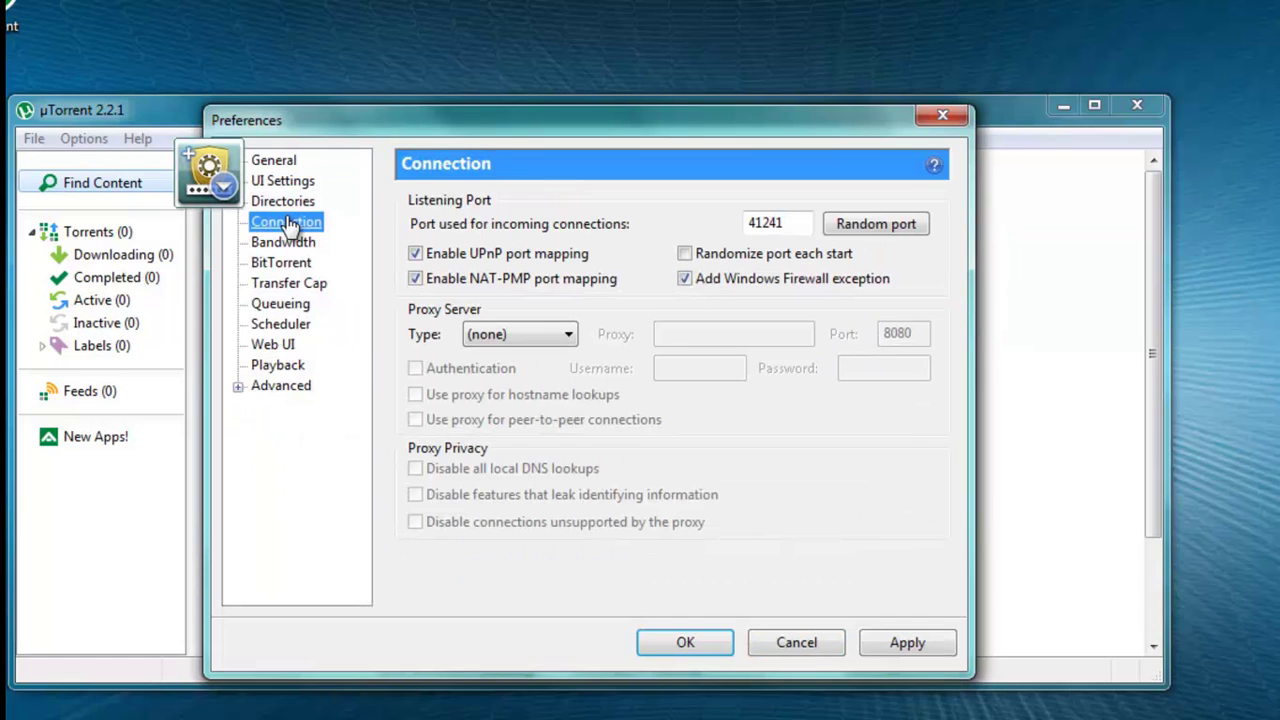
left_click(284, 243)
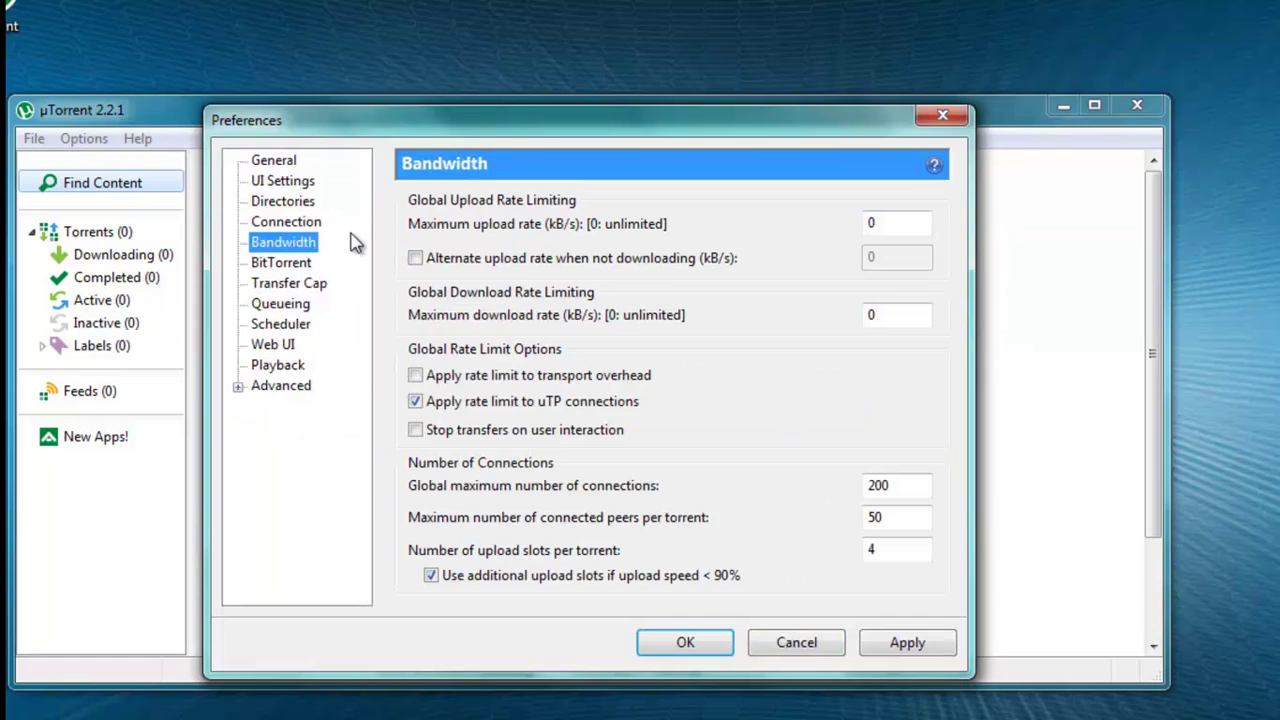
left_click(285, 264)
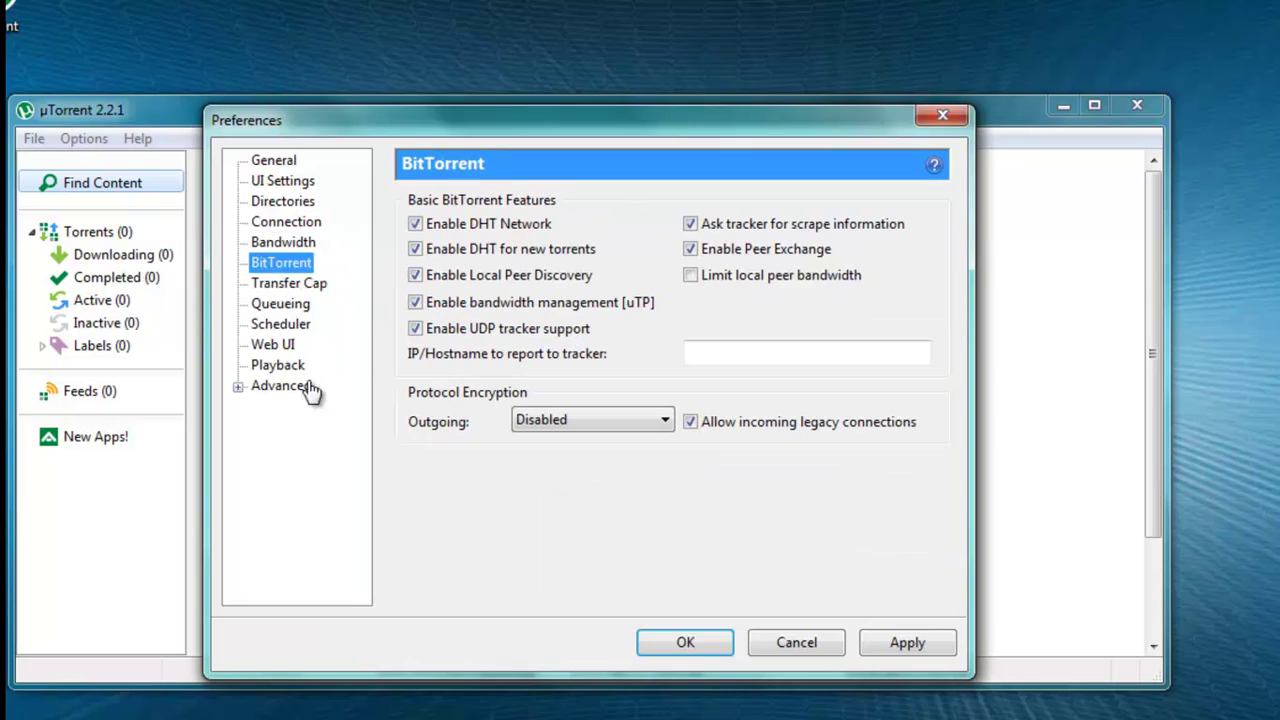
left_click(686, 643)
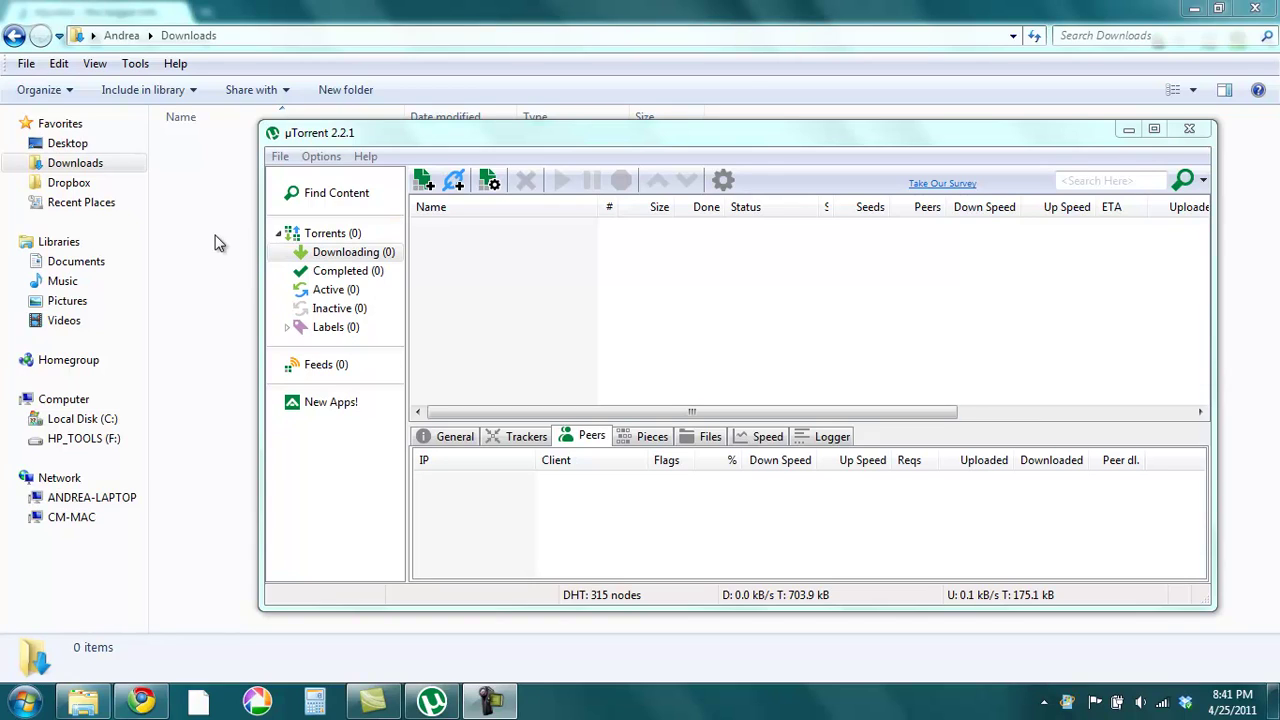
Step: Switch to the Chrome window showing btjunkie.org from the taskbar
left_click(143, 703)
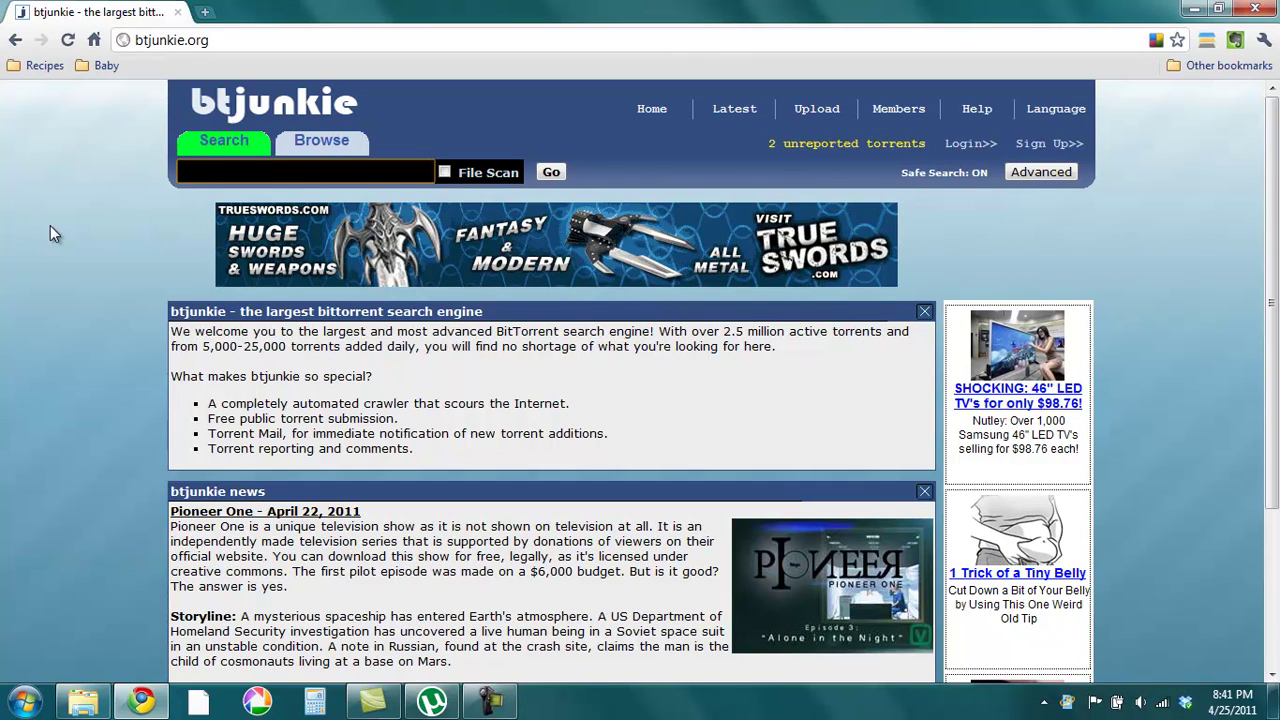
Step: Search btjunkie.org for 'cory doctorow little brother' with the category left on All
type("cory doctorow little brother")
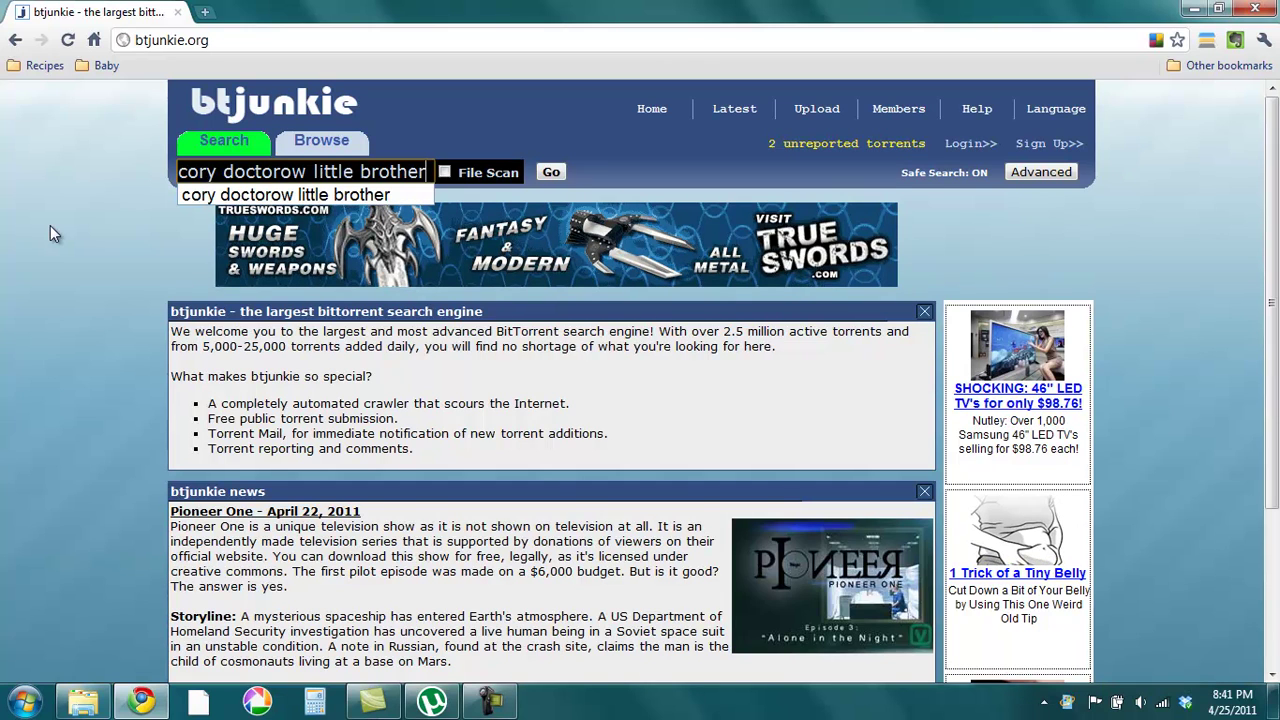
key("Return")
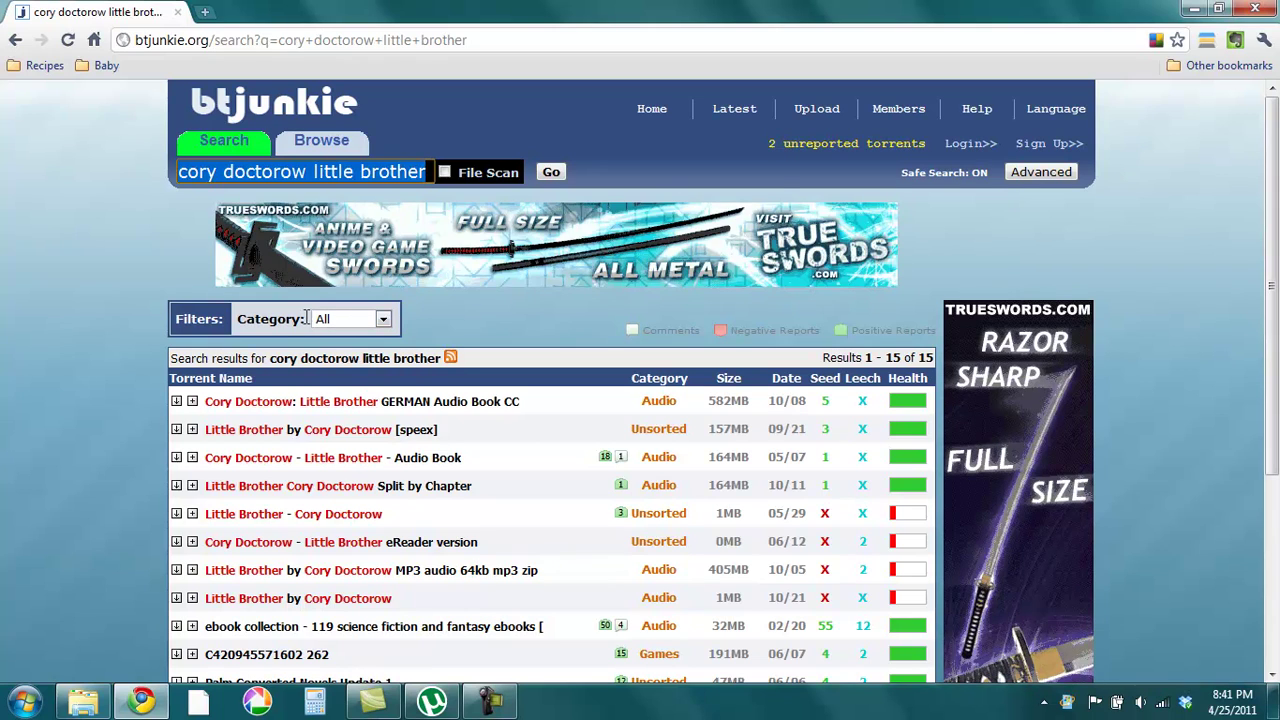
left_click(382, 319)
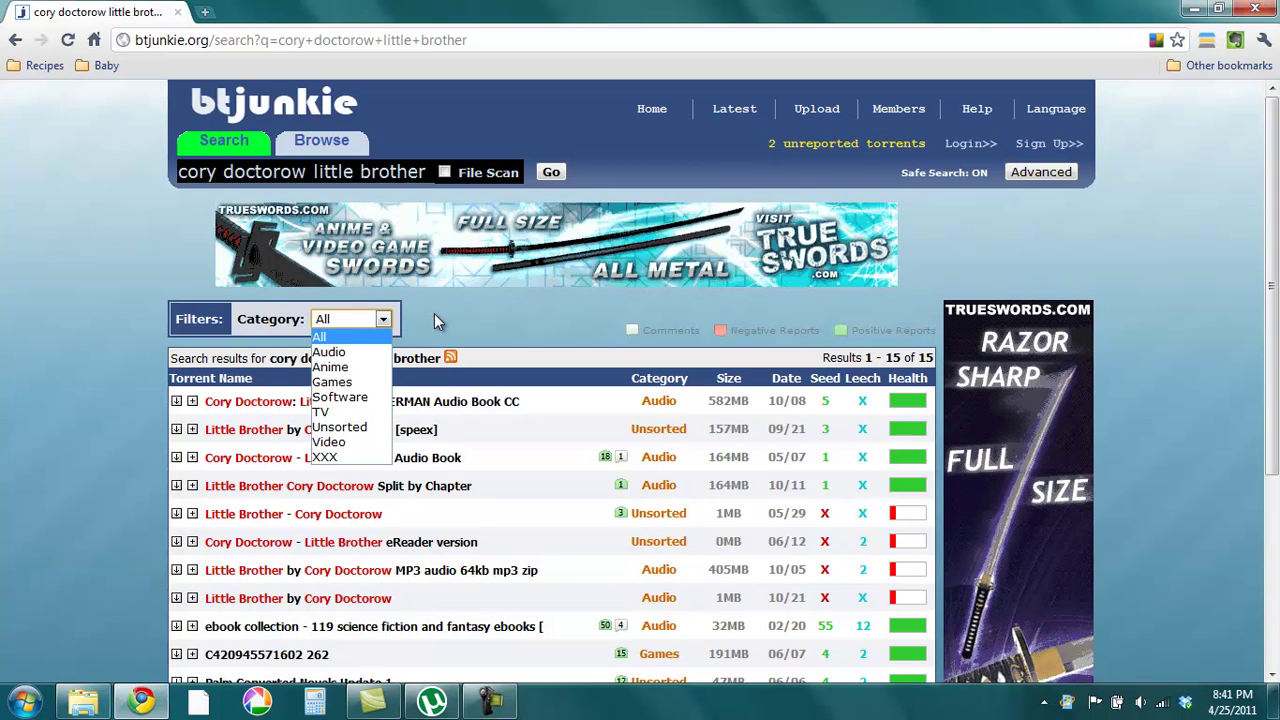
left_click(239, 294)
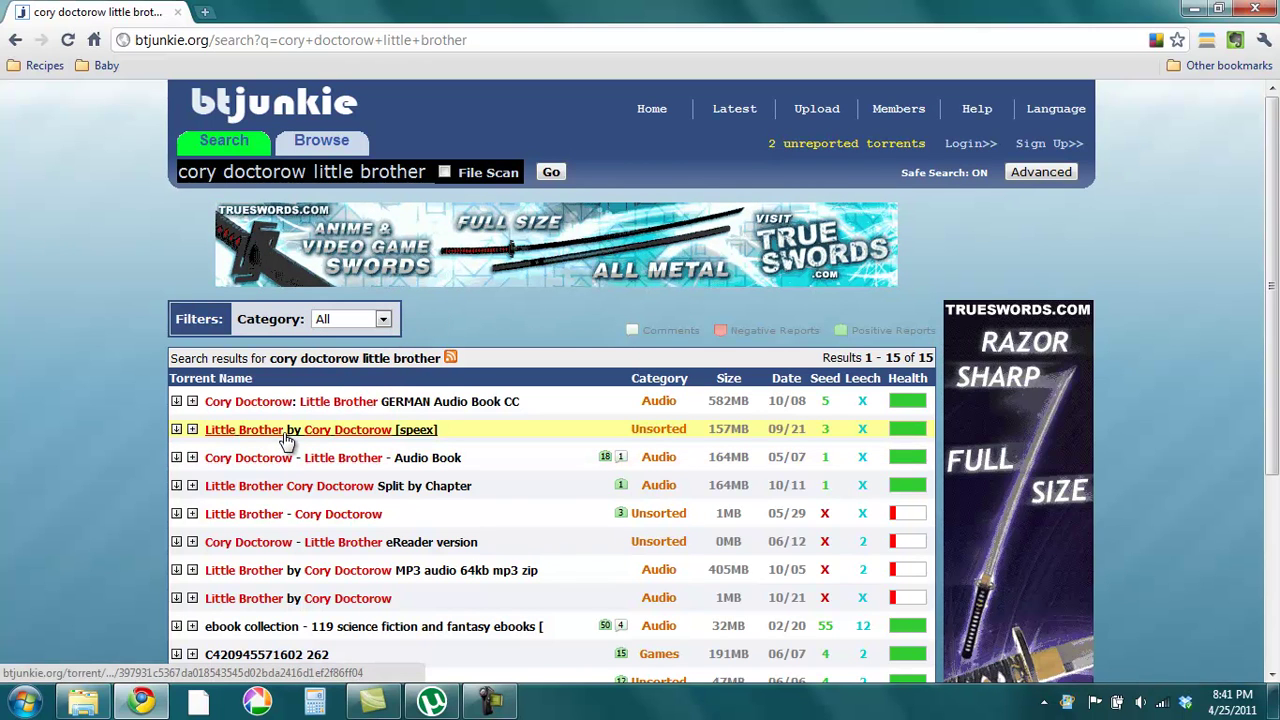
Step: Open the 'Little Brother by Cory Doctorow [speex]' torrent page and download it into µTorrent
left_click(286, 437)
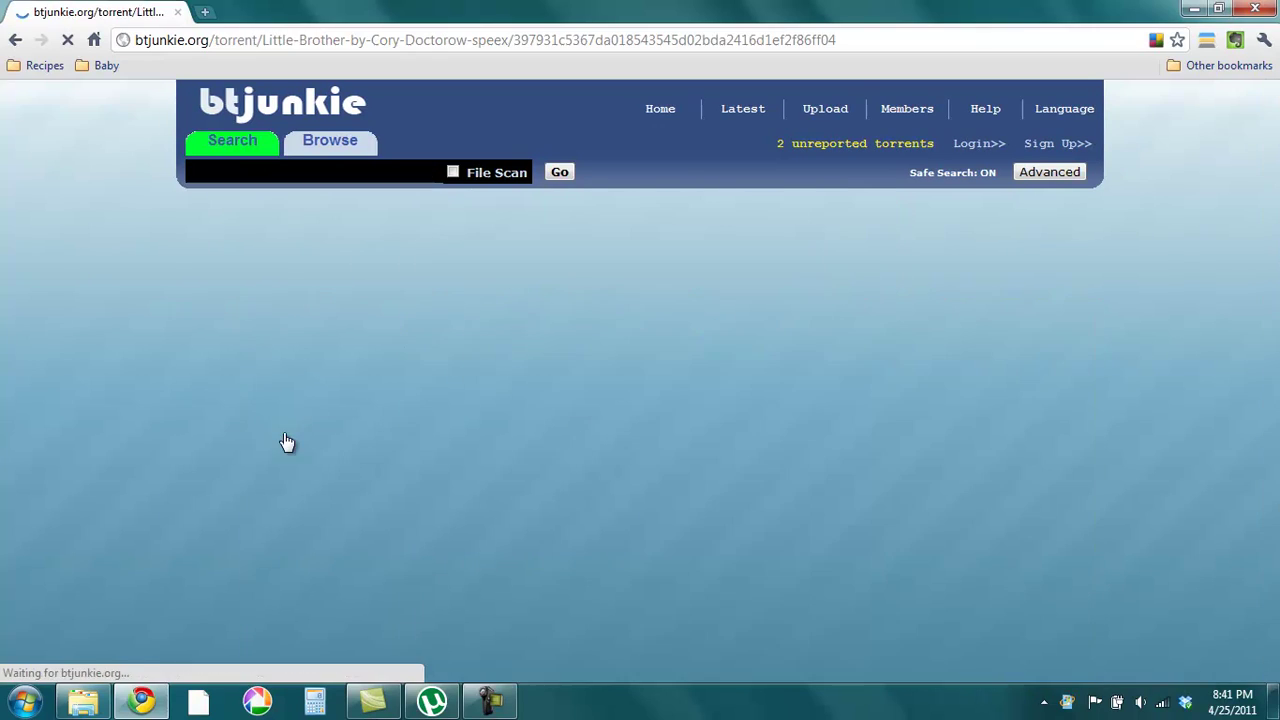
scroll(270, 470, "down", 4)
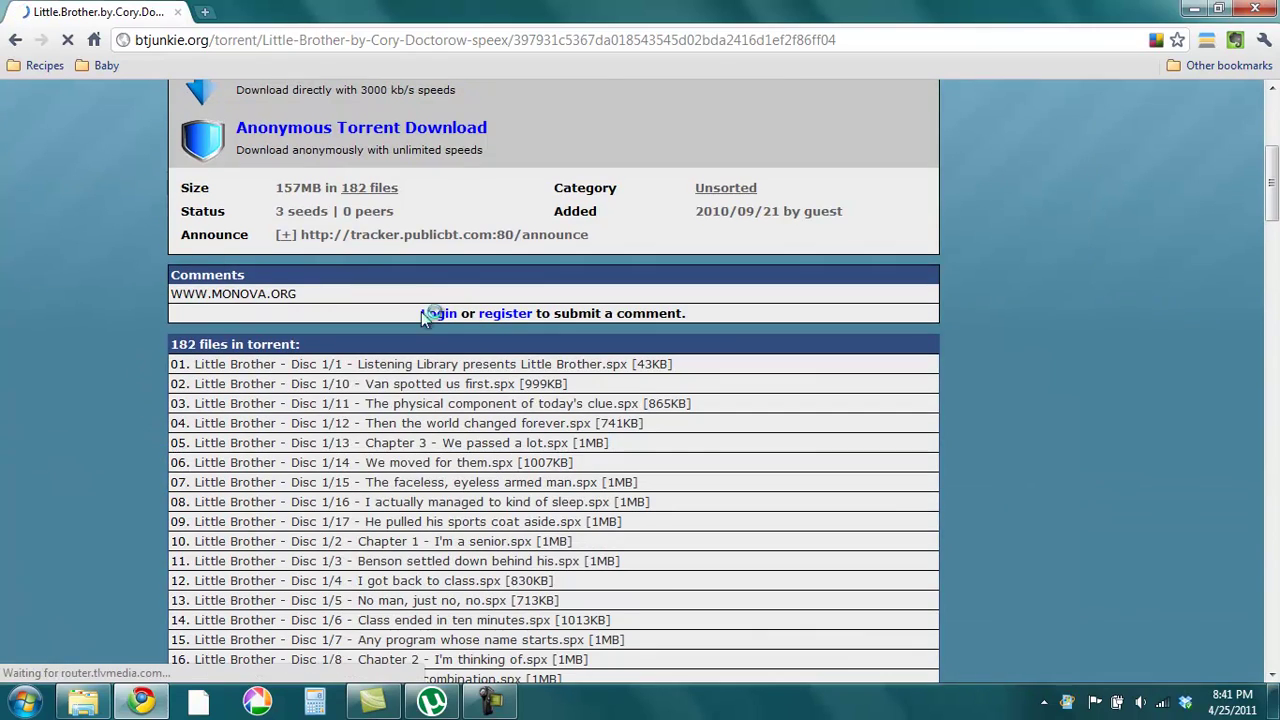
scroll(375, 400, "down", 5)
scroll(370, 442, "down", 20)
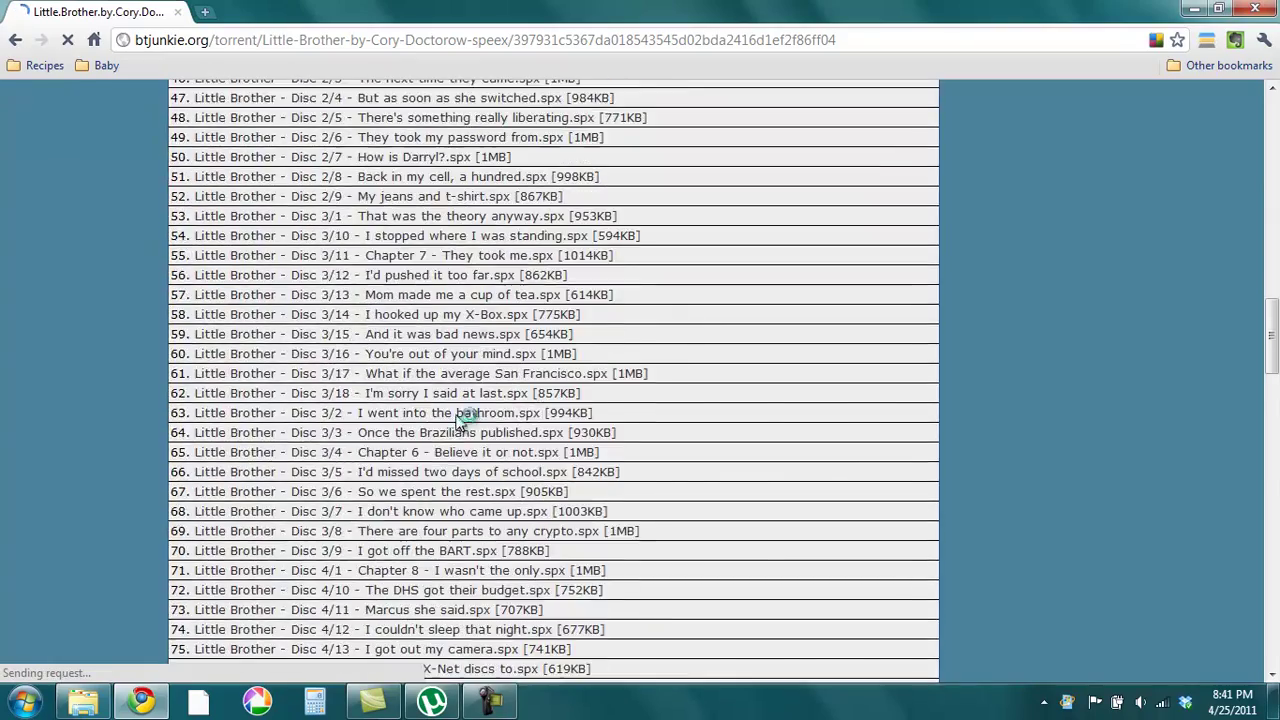
scroll(484, 507, "up", 20)
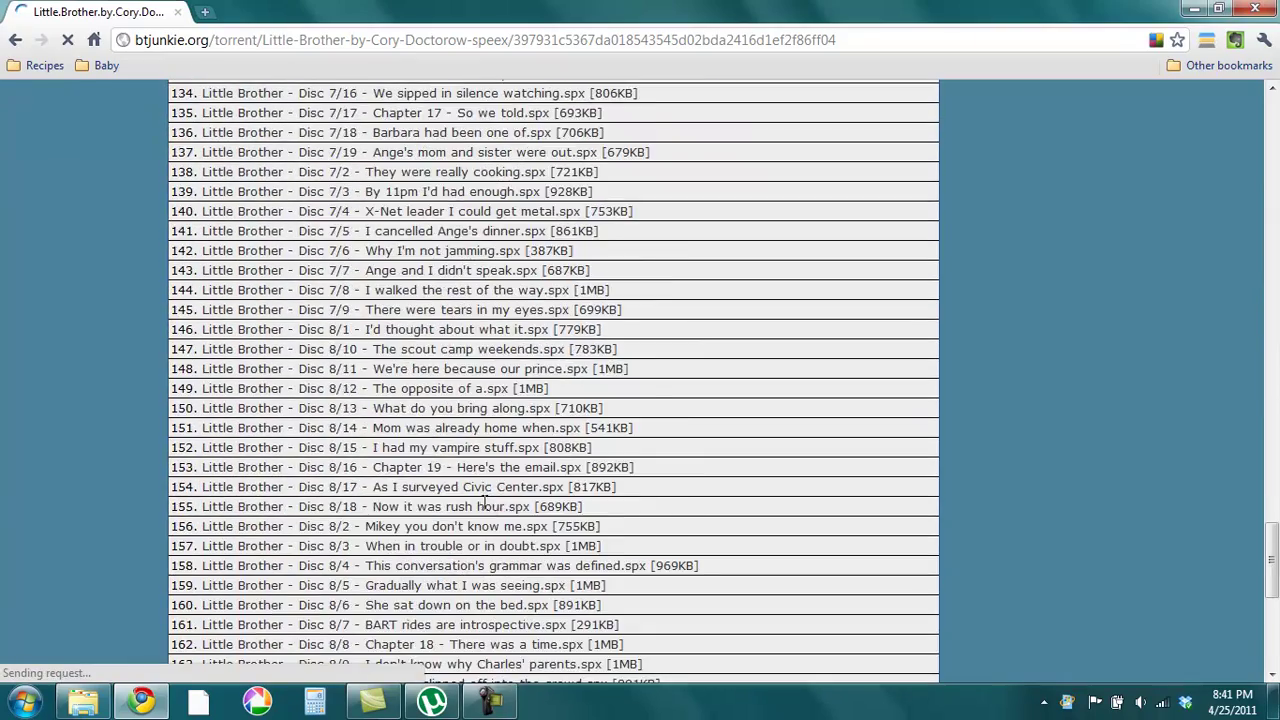
scroll(467, 510, "up", 10)
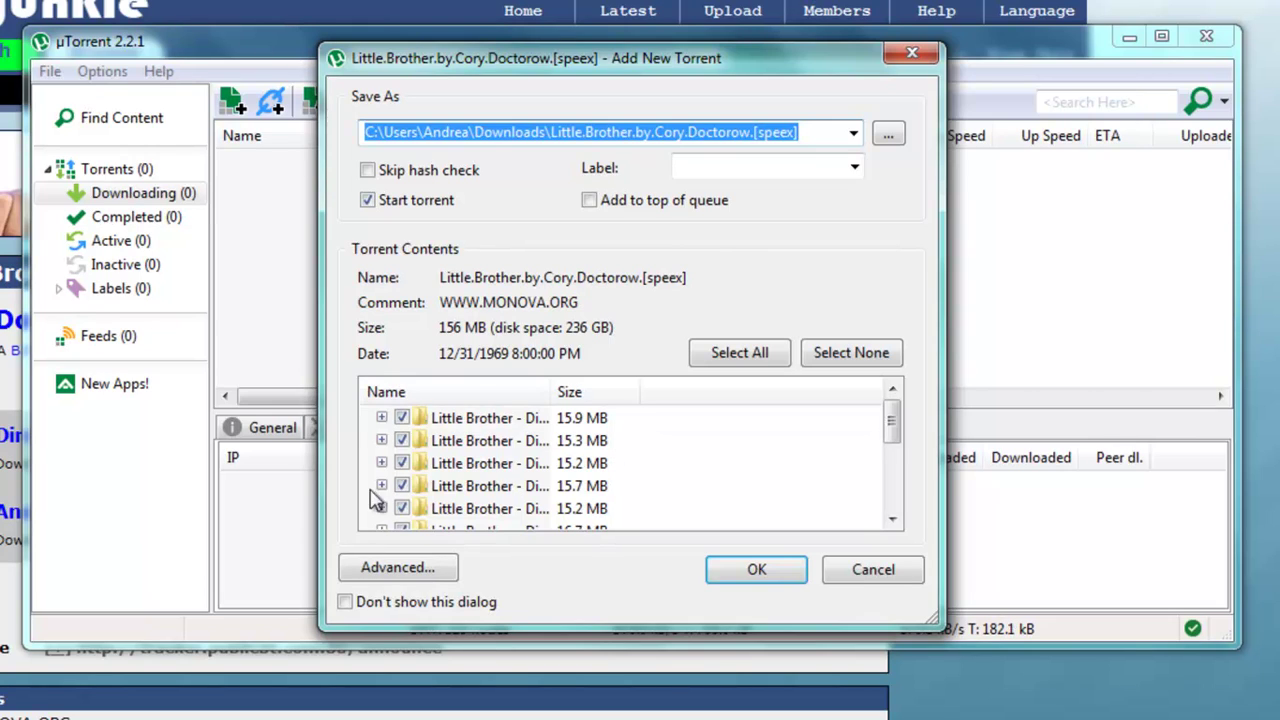
Step: Accept the Add New Torrent dialog with all files and Start torrent checked
scroll(382, 465, "down", 3)
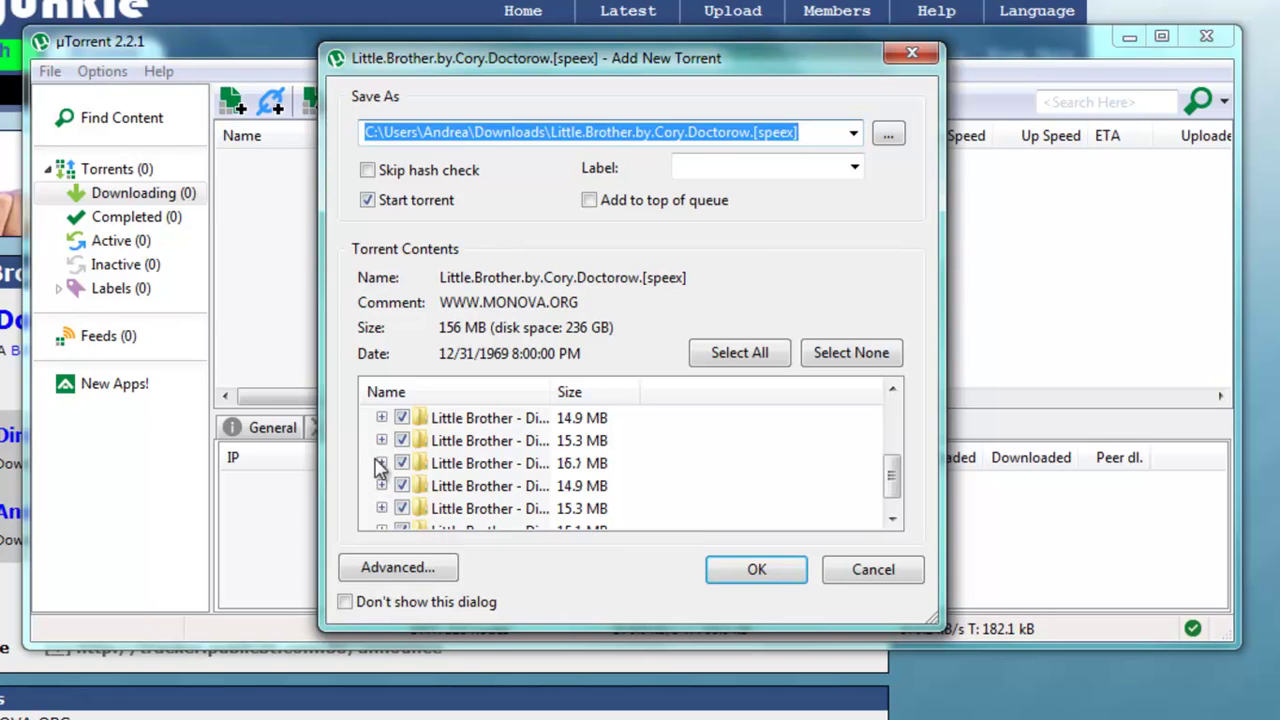
scroll(414, 470, "up", 3)
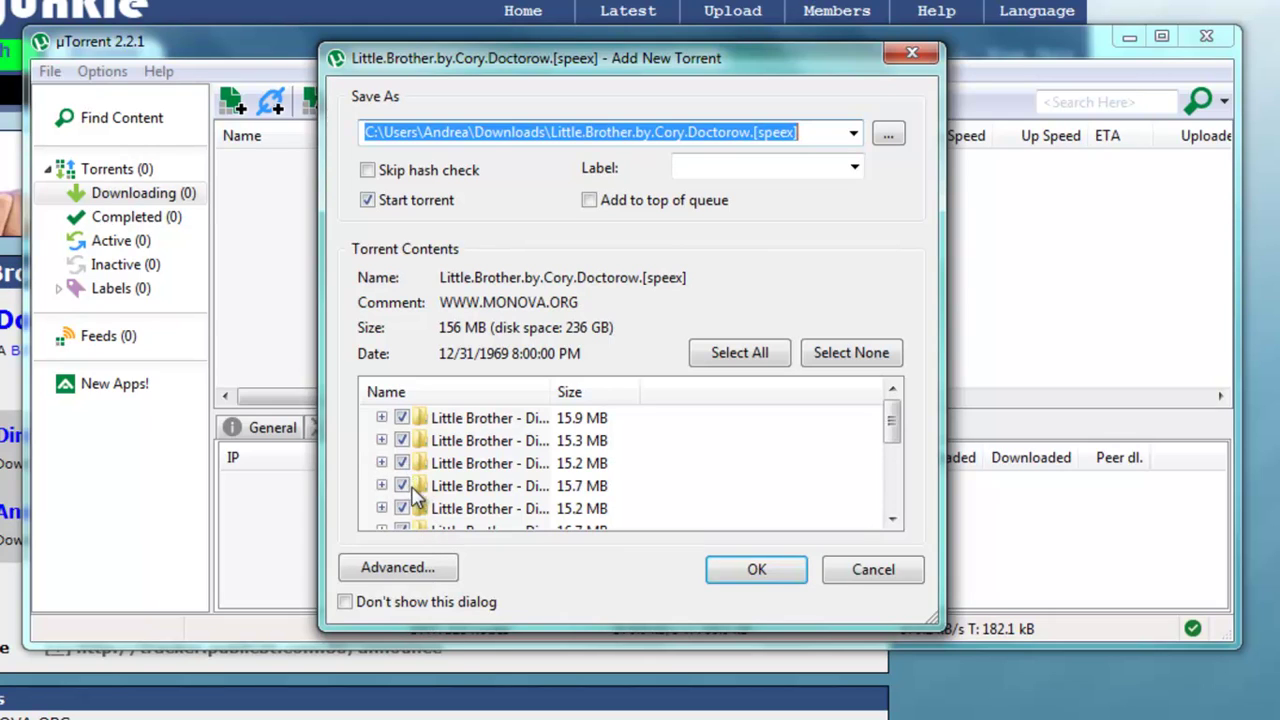
left_click(735, 572)
left_click(735, 572)
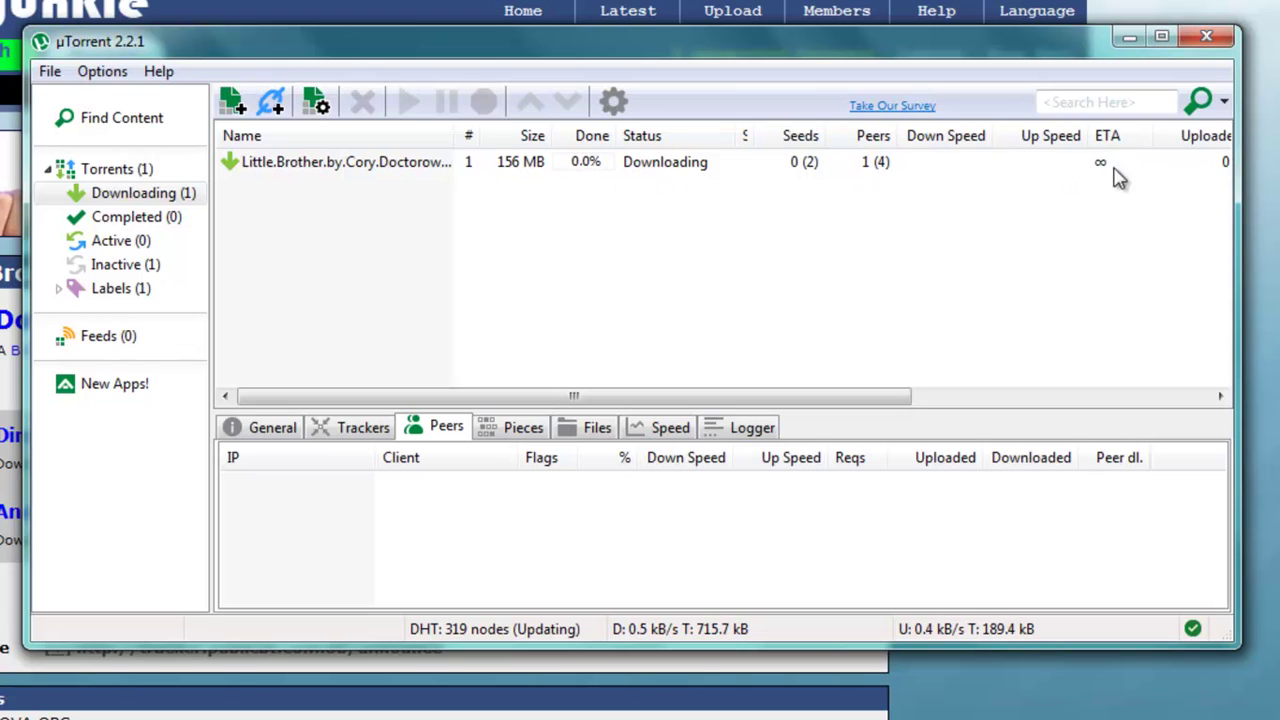
Step: Force Start the Little Brother torrent from its right-click menu
left_click(410, 170)
left_click(410, 170)
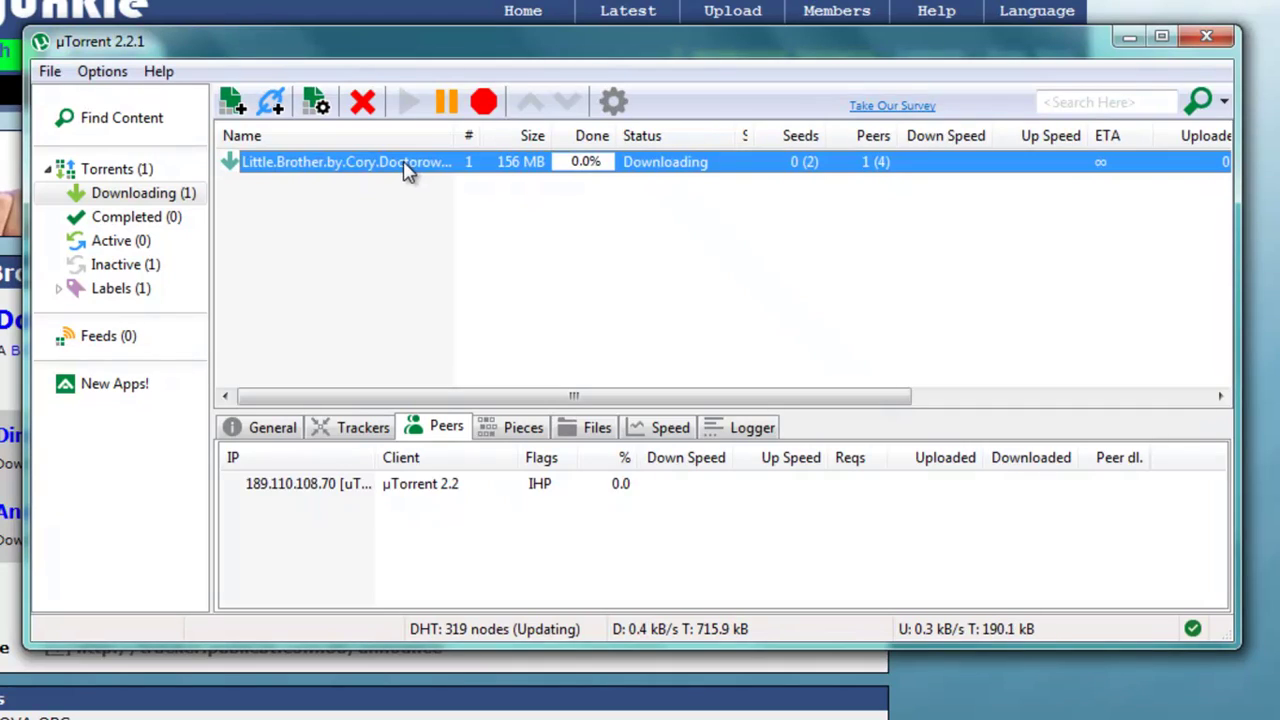
right_click(352, 168)
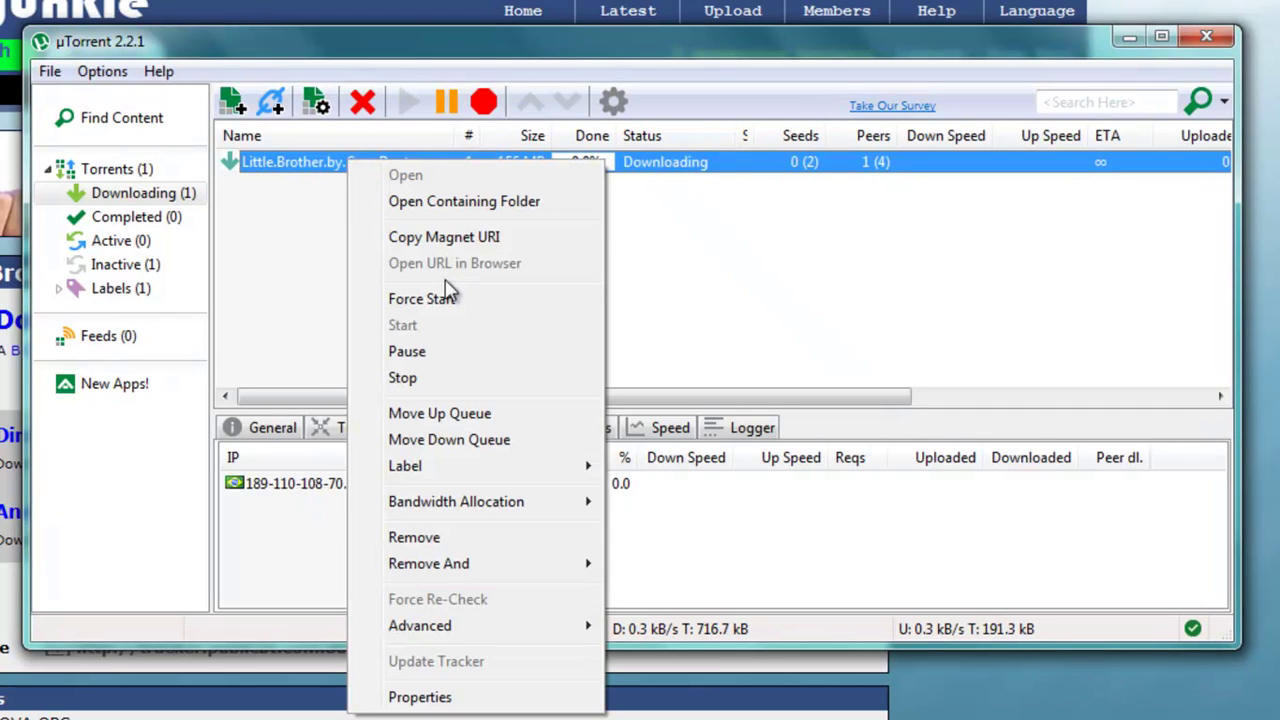
left_click(447, 306)
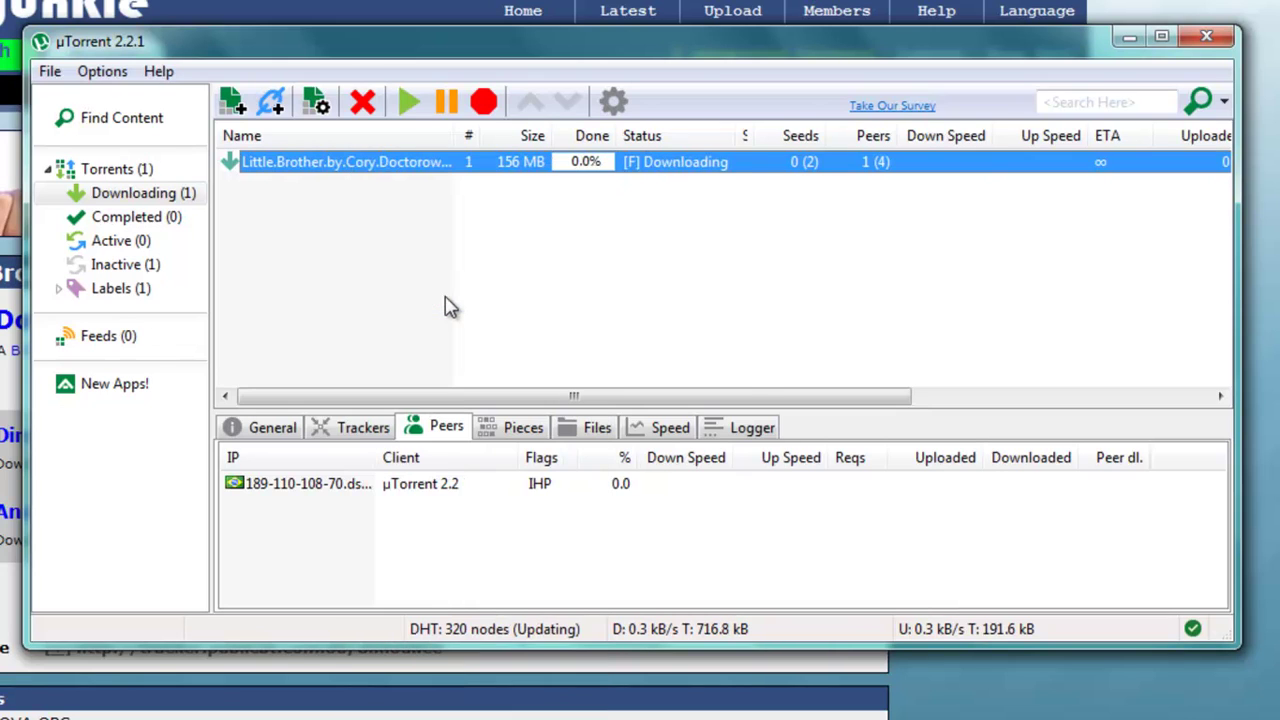
Step: Set the torrent's Bandwidth Allocation to High
right_click(372, 175)
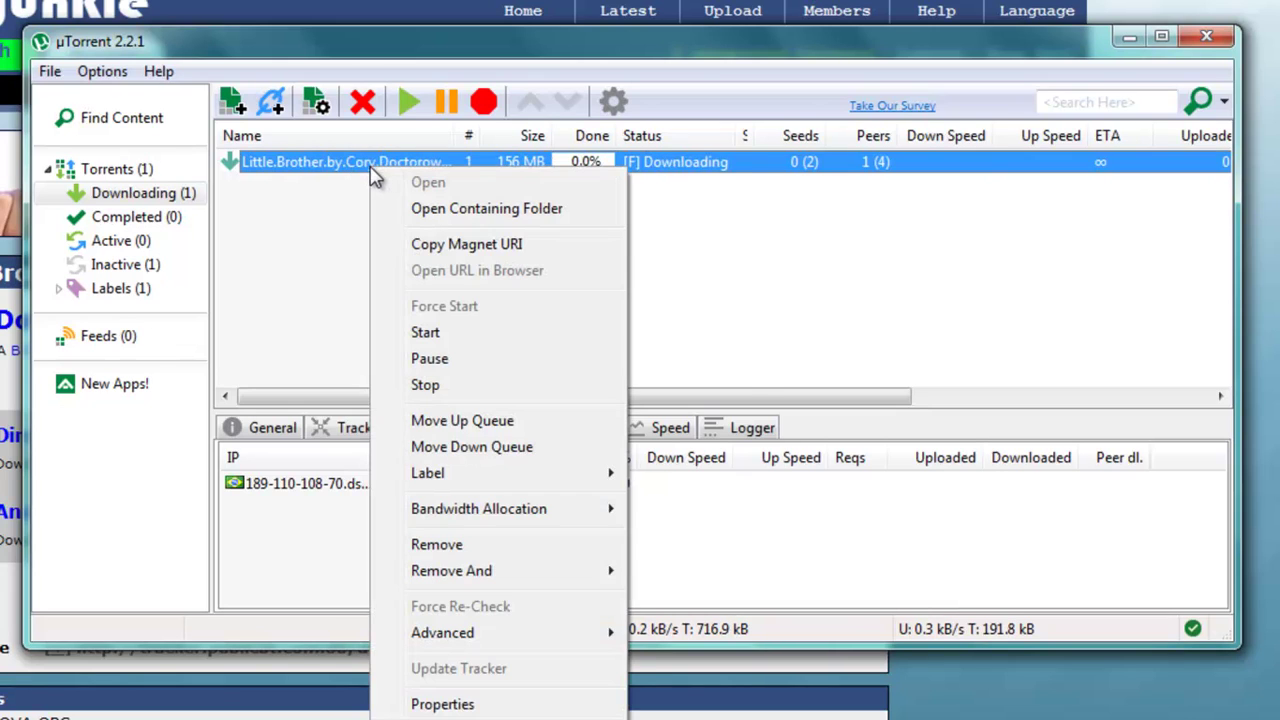
mouse_move(461, 520)
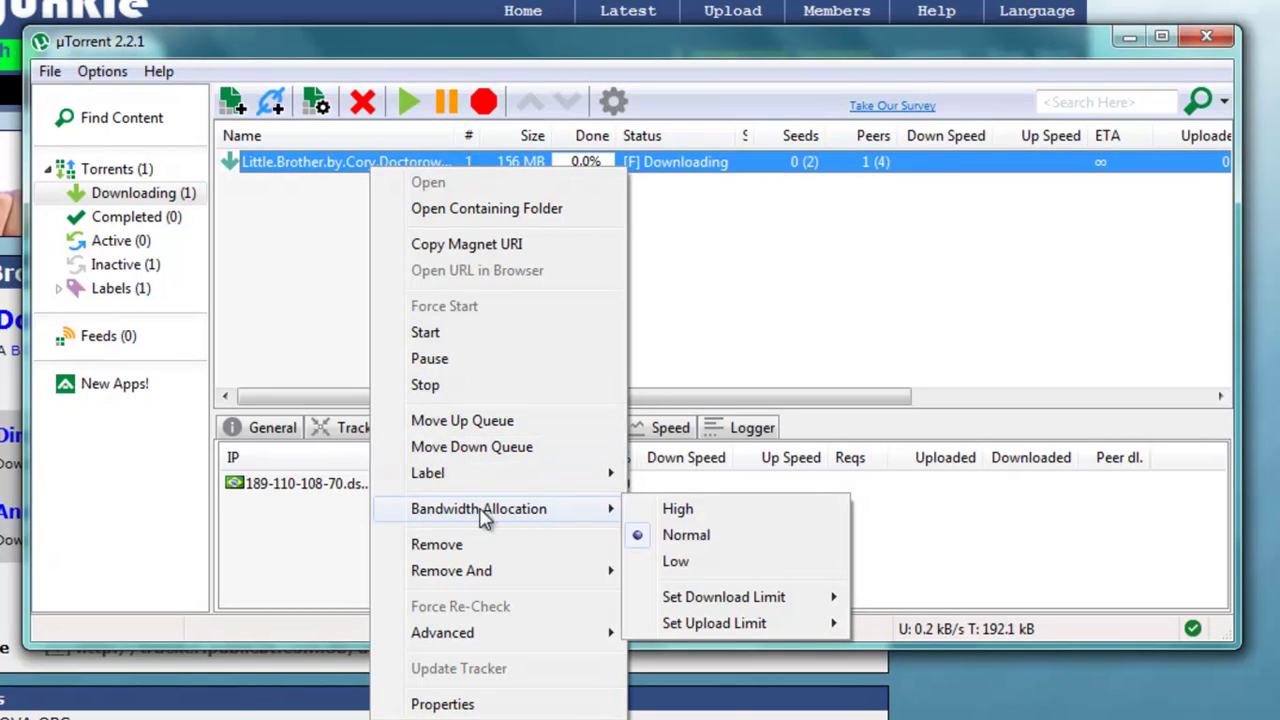
left_click(677, 512)
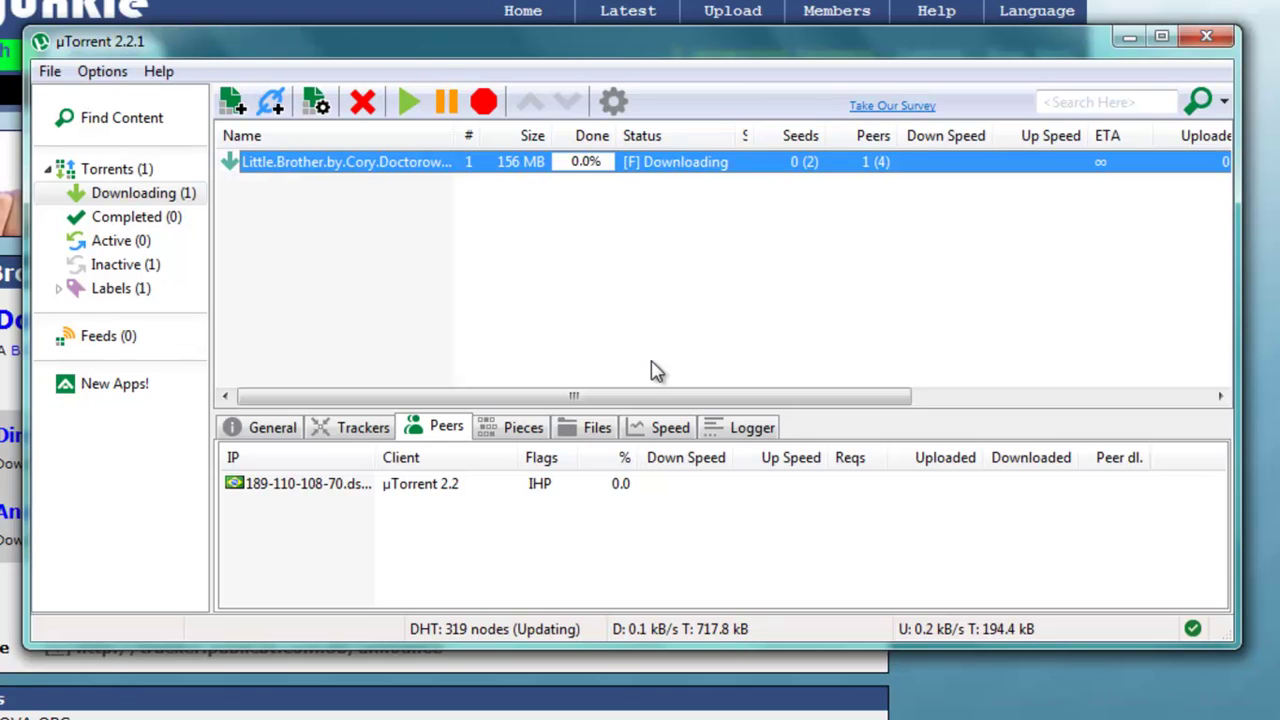
Step: Check the torrent's General, Trackers, Peers and Pieces tabs
left_click(272, 427)
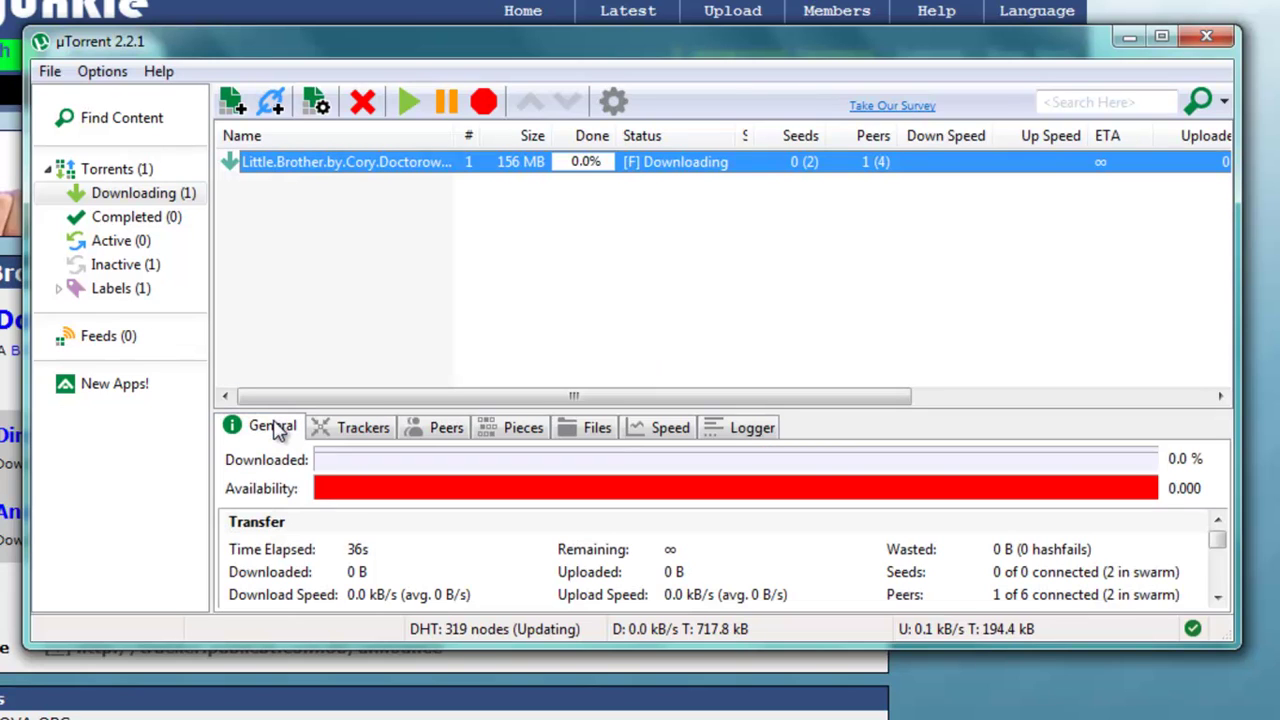
left_click(375, 430)
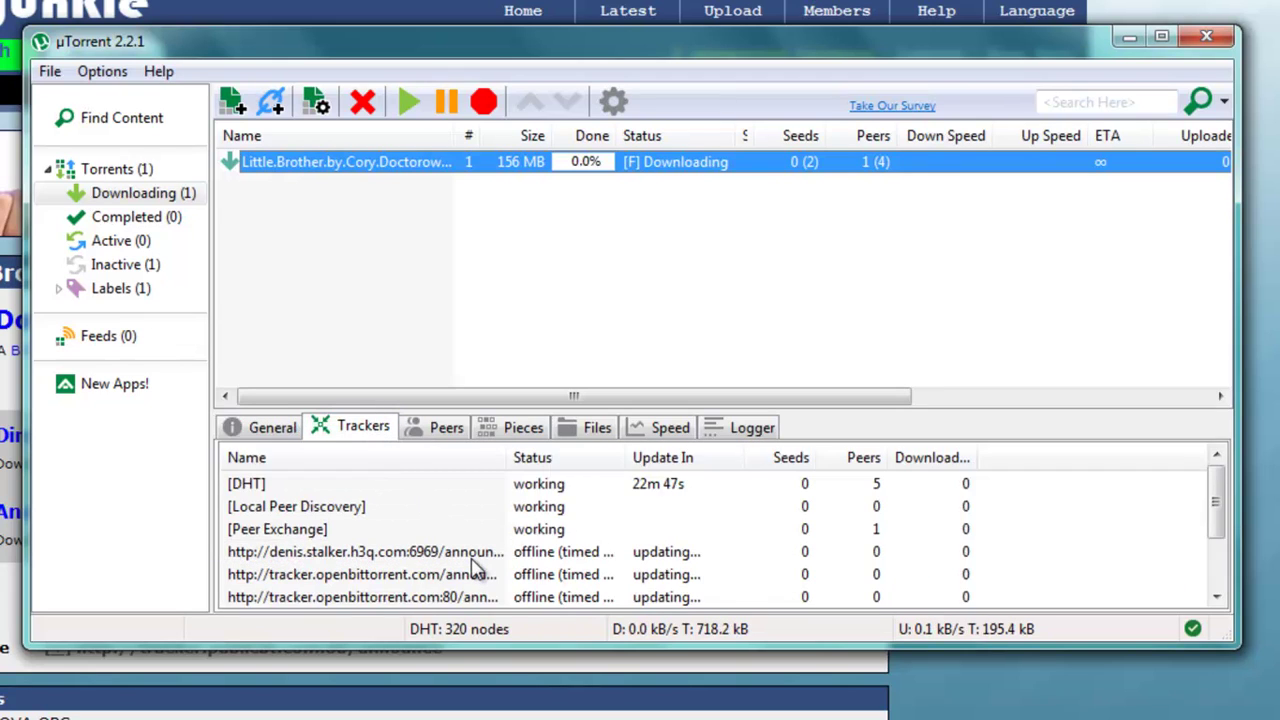
left_click(446, 432)
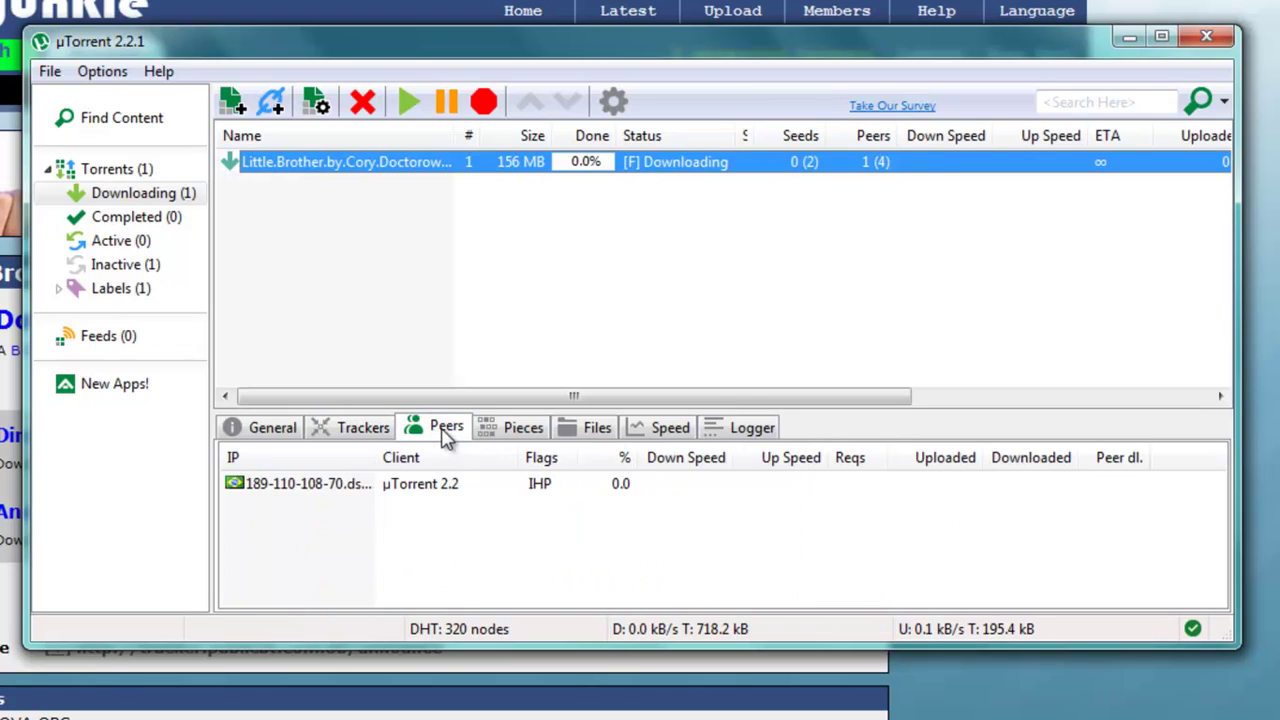
left_click(521, 440)
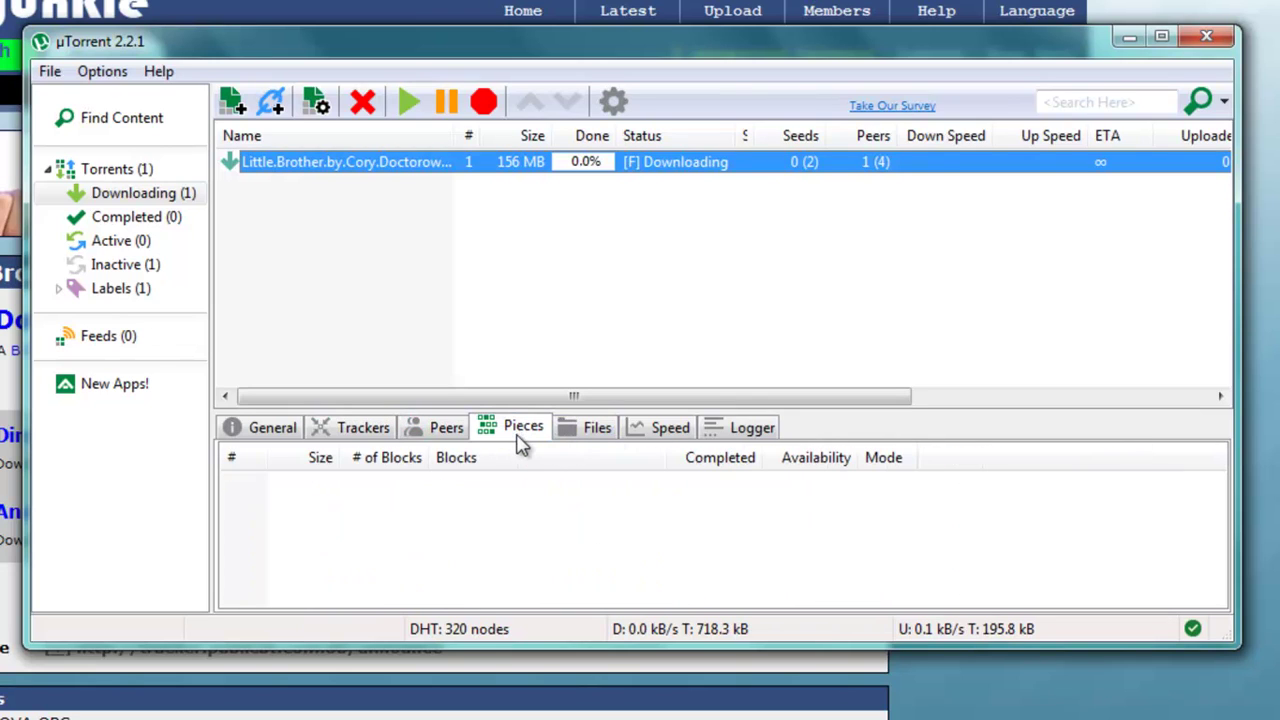
Step: Show the Files tab and scroll through each file's size, progress and priority
left_click(595, 431)
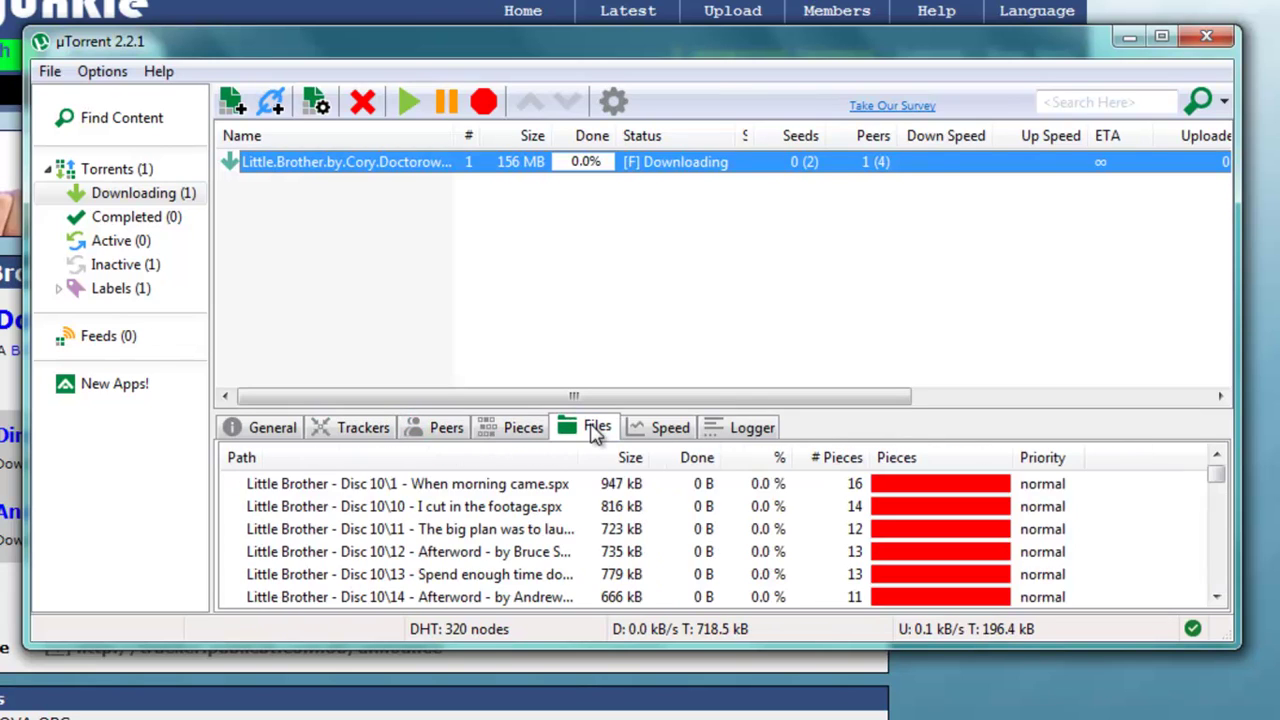
scroll(537, 530, "down", 2)
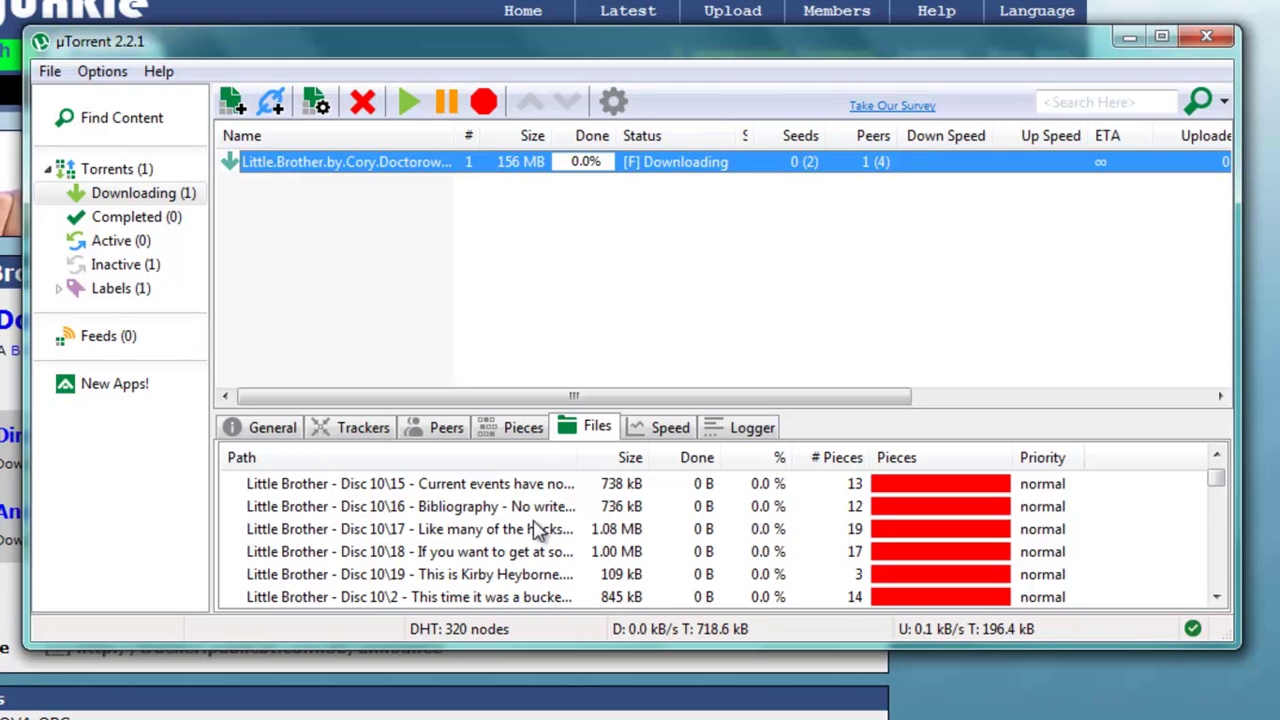
scroll(537, 530, "down", 4)
scroll(540, 558, "down", 5)
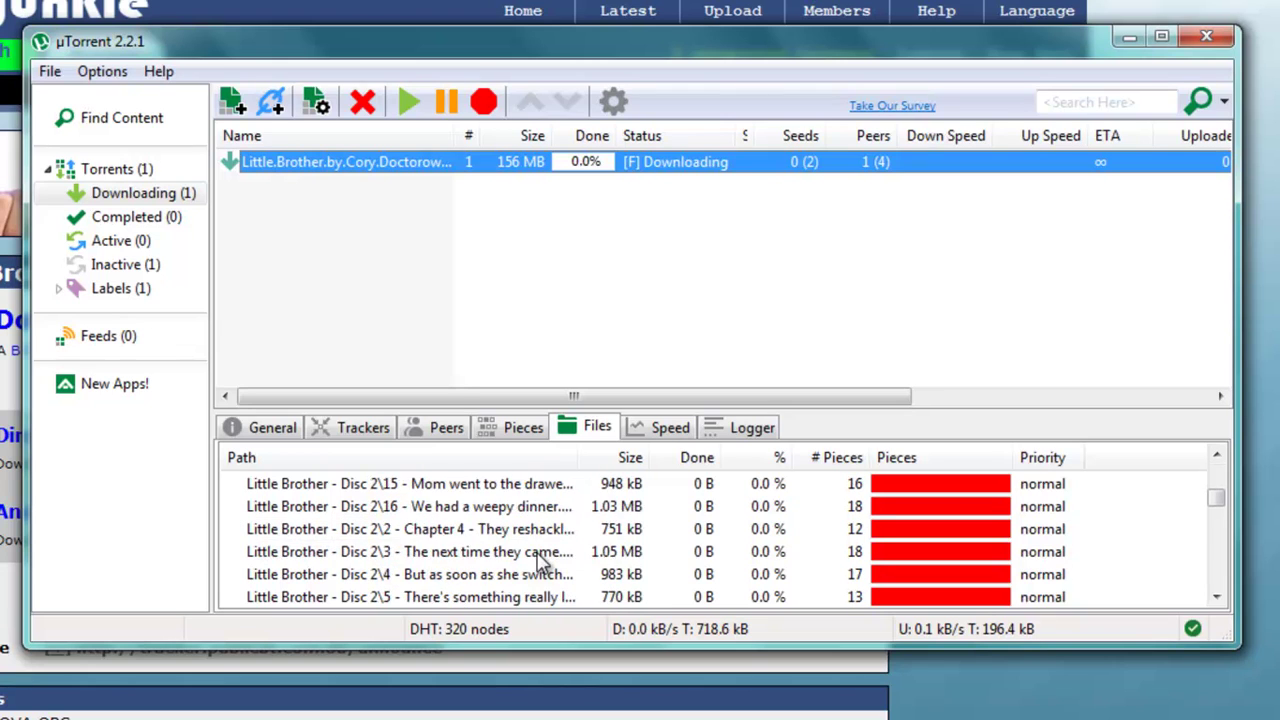
scroll(540, 570, "down", 10)
scroll(540, 610, "down", 3)
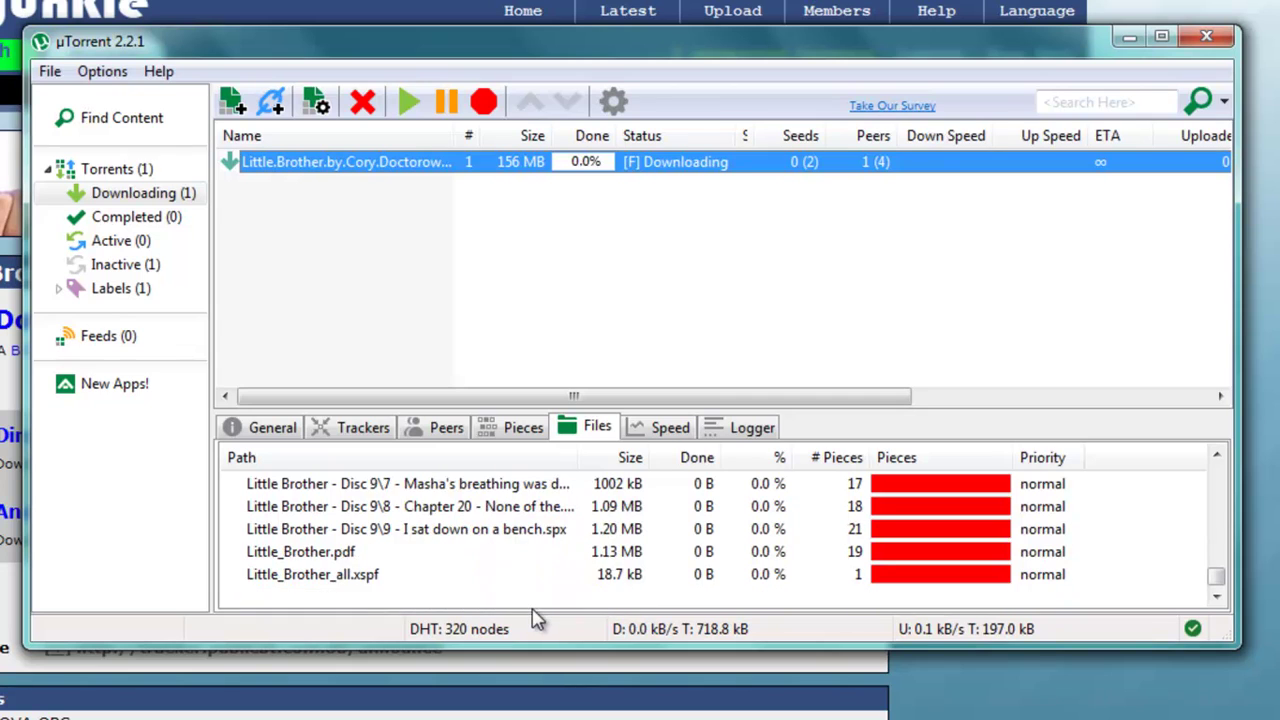
scroll(537, 600, "up", 10)
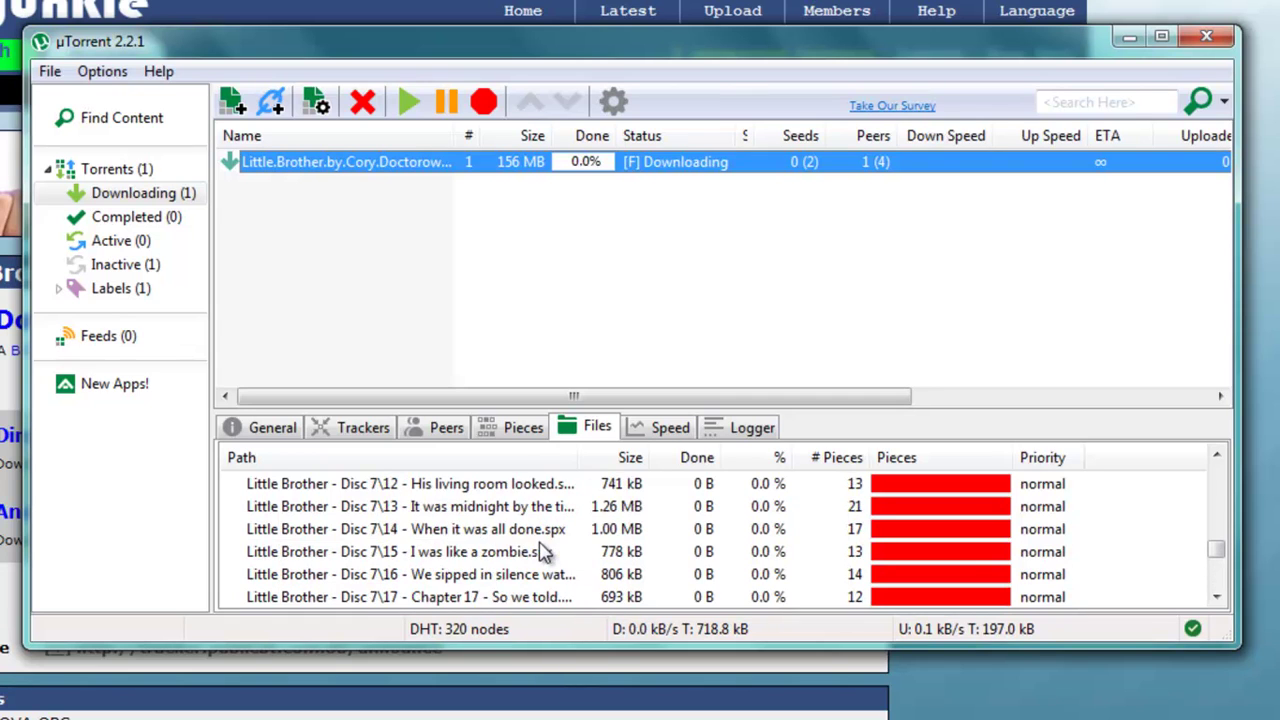
scroll(540, 553, "up", 20)
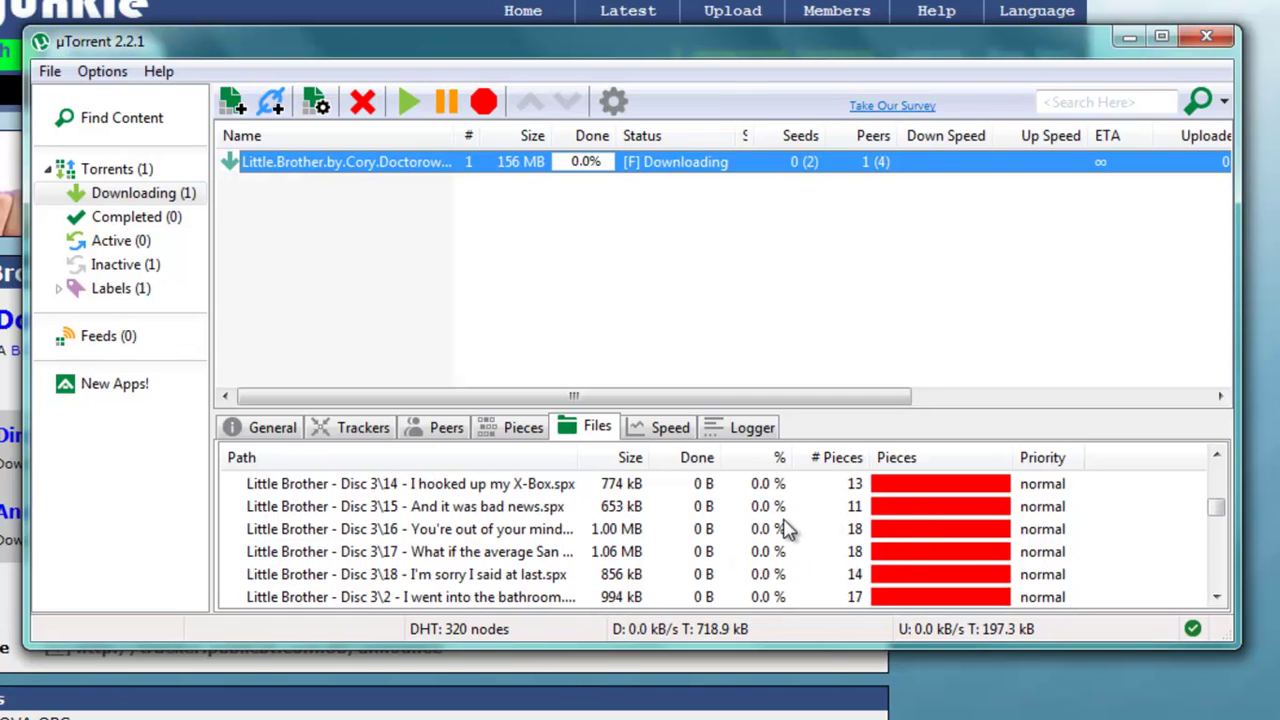
scroll(786, 530, "up", 15)
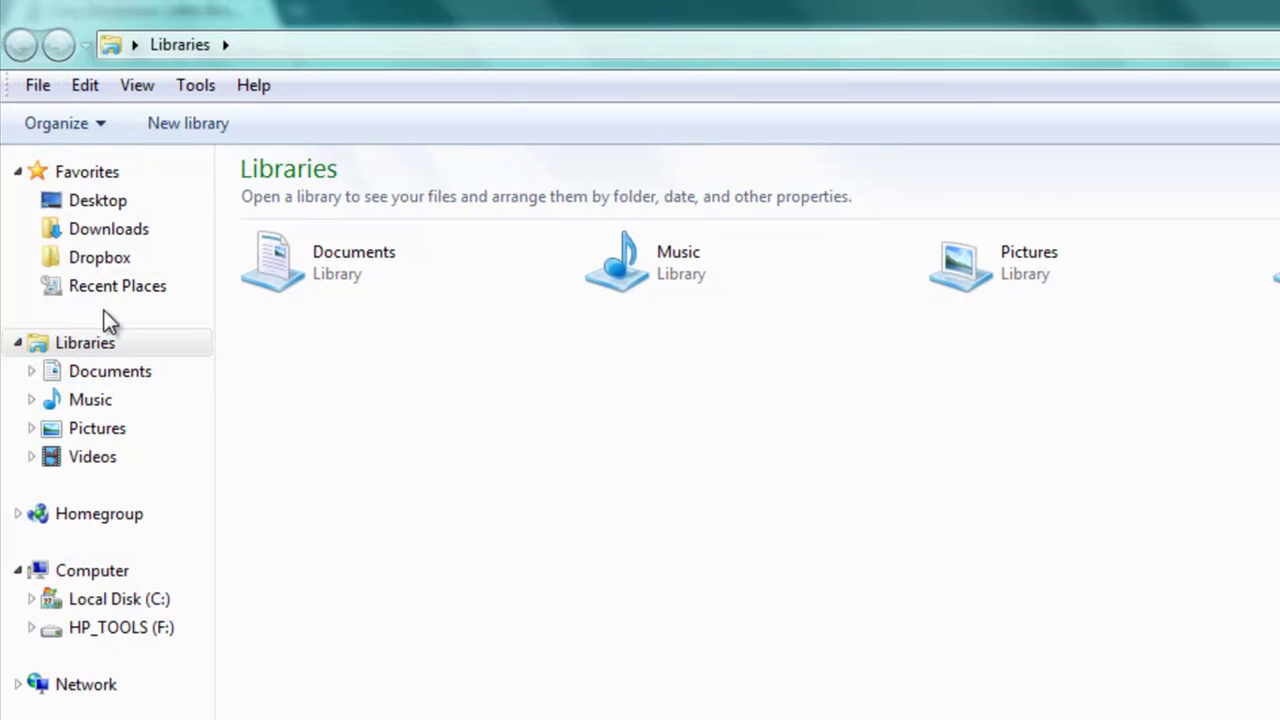
Step: Open Downloads in Explorer and view little_brother's details: 163 MB MP3, 11:54:30 long
left_click(65, 230)
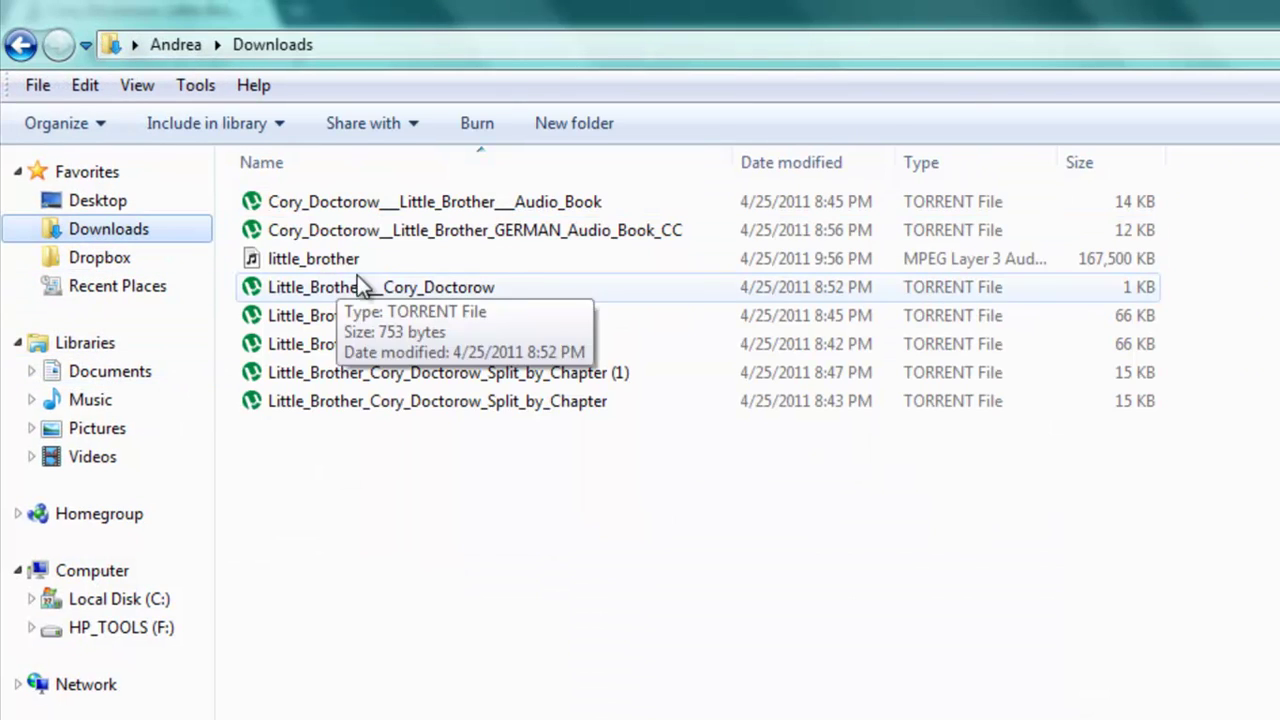
left_click(315, 262)
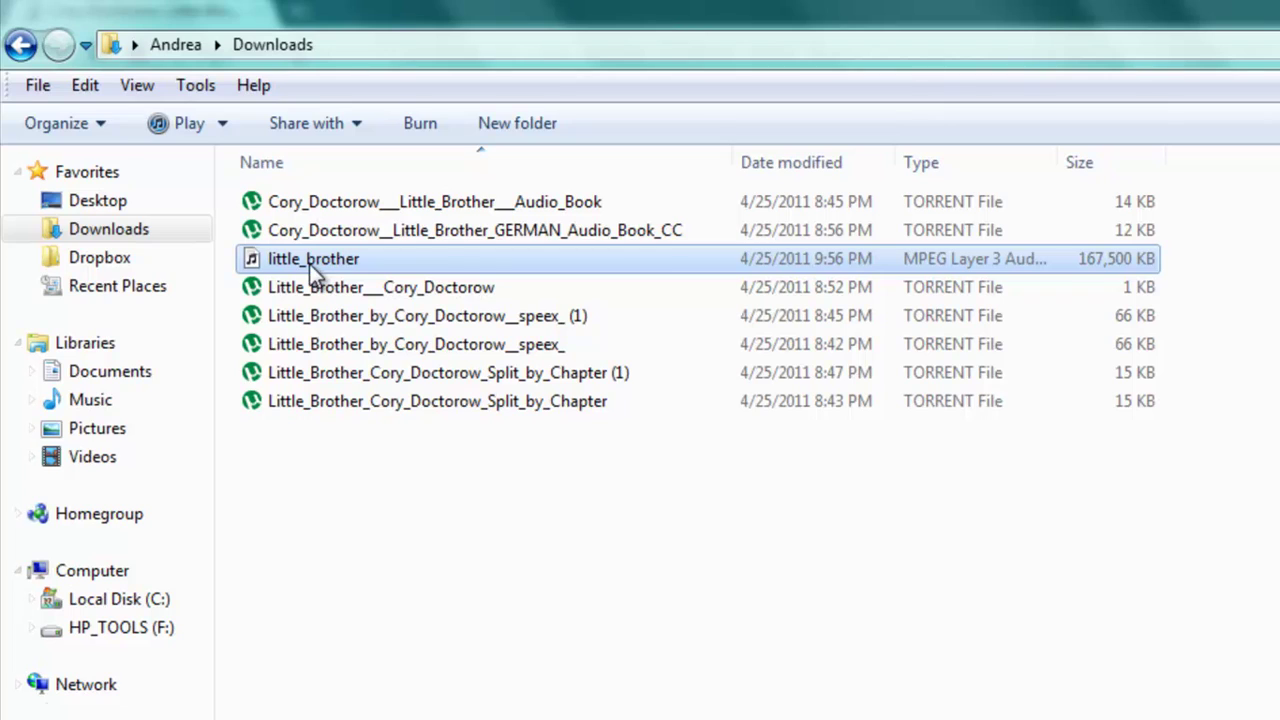
mouse_move(301, 264)
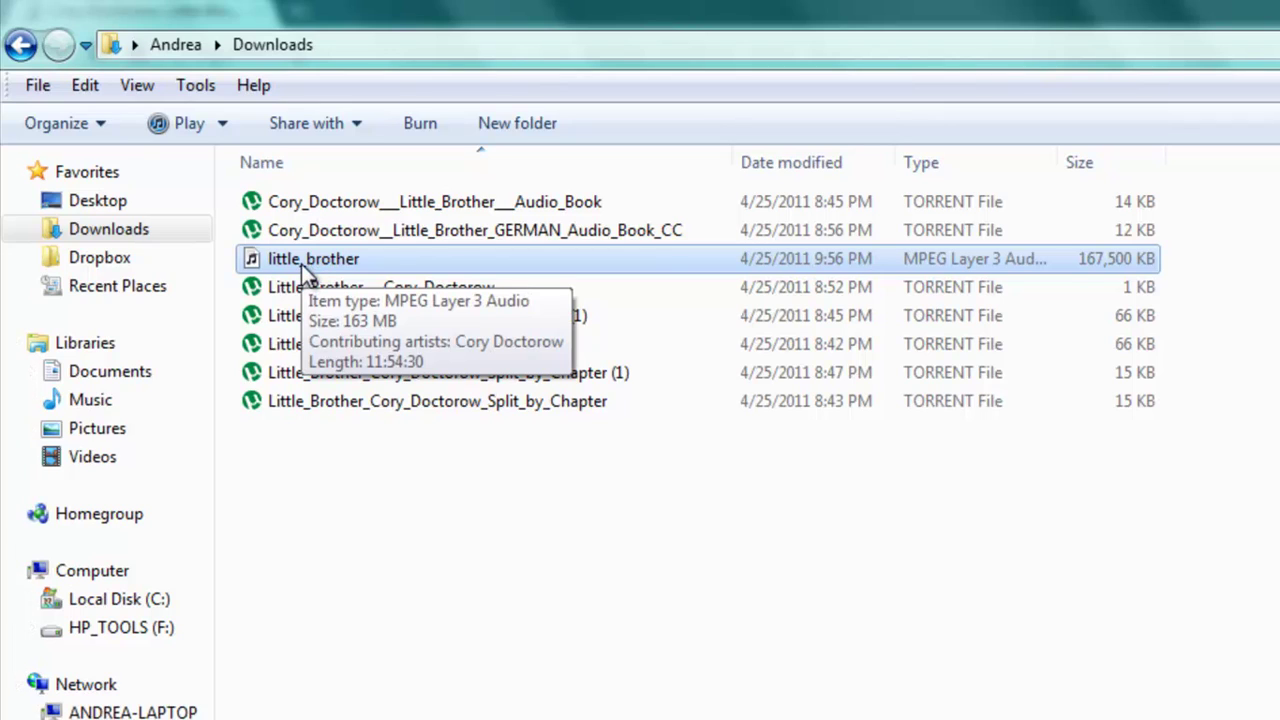